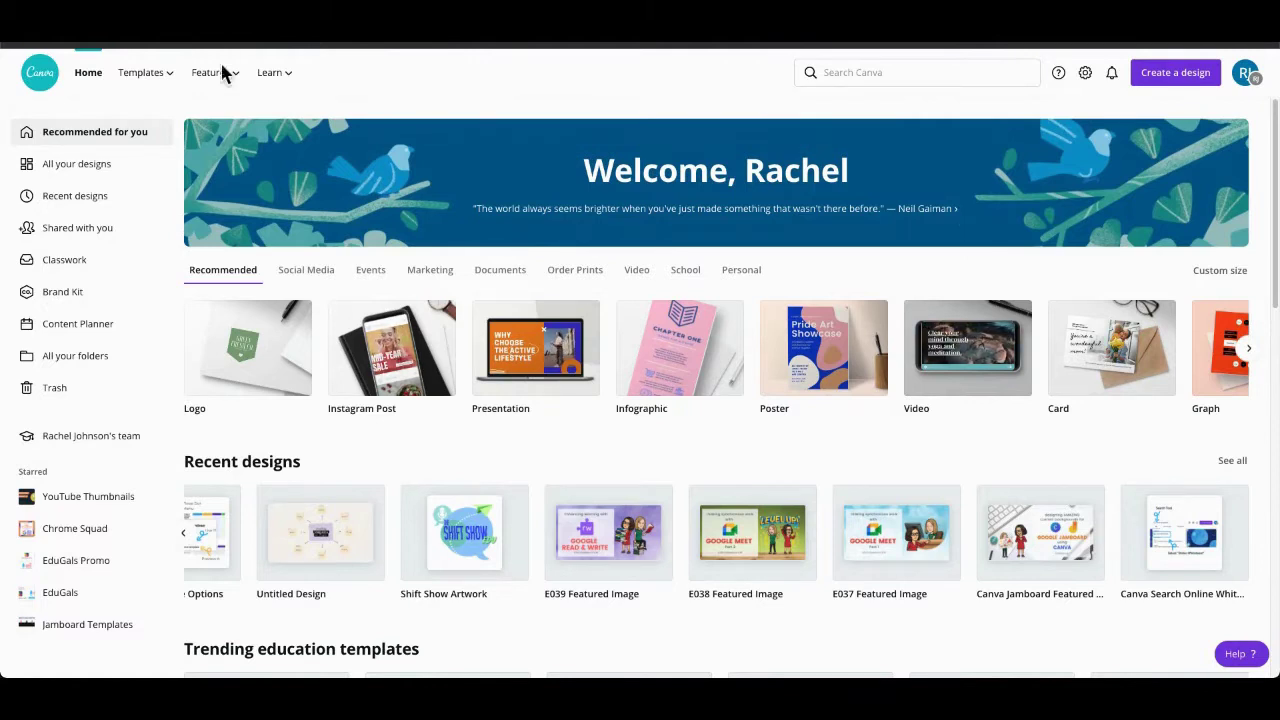
Search Canva for 'online whiteboard' to list the whiteboard templates
click(839, 73)
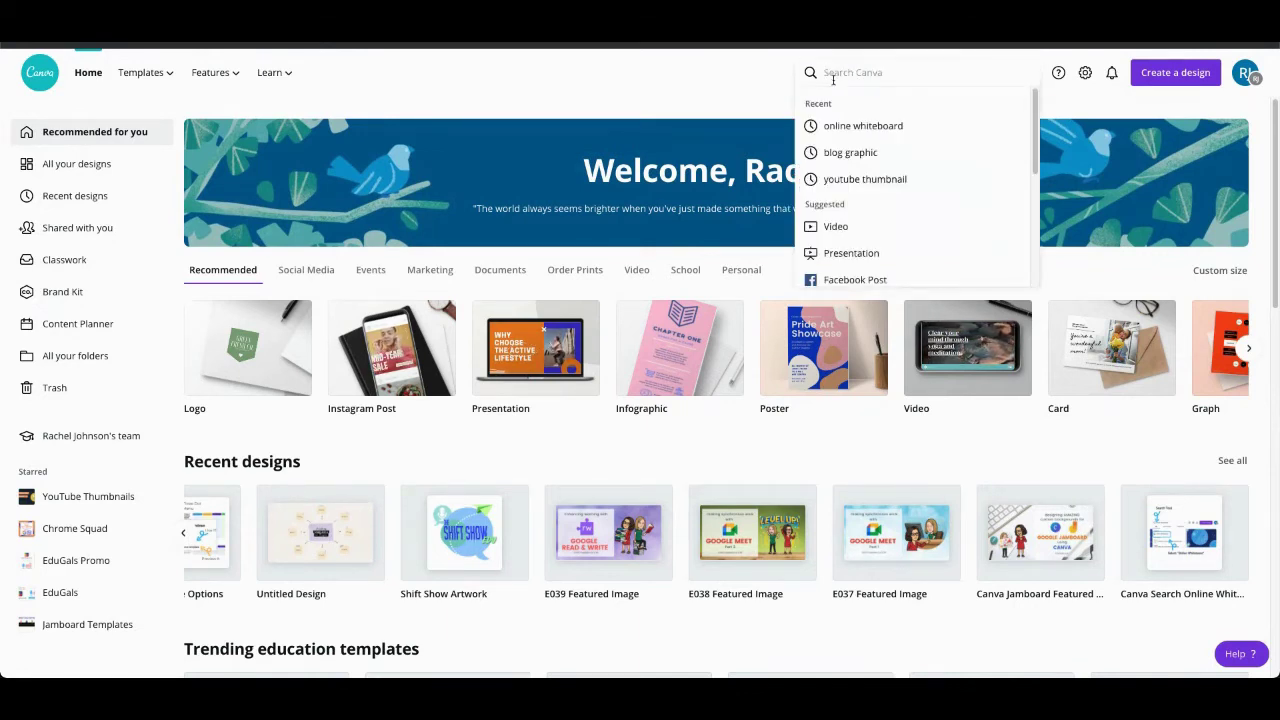
text(d)
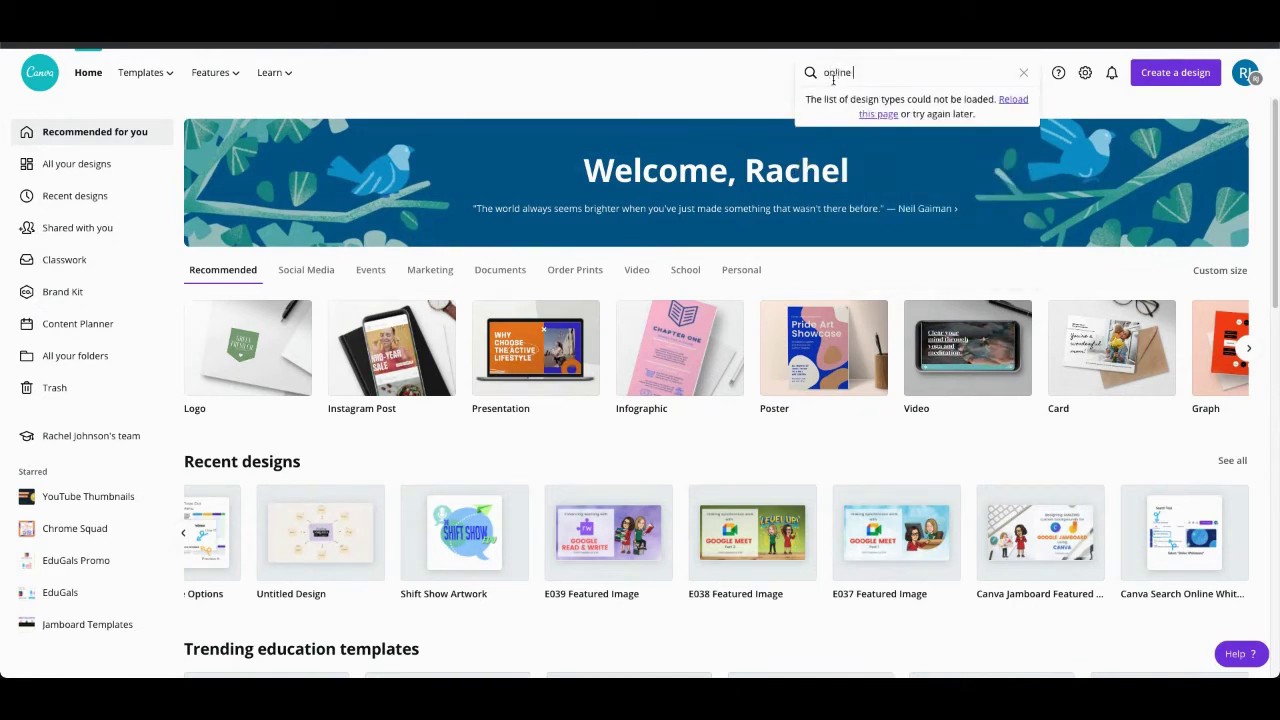
text(online whiteboard)
key(Return)
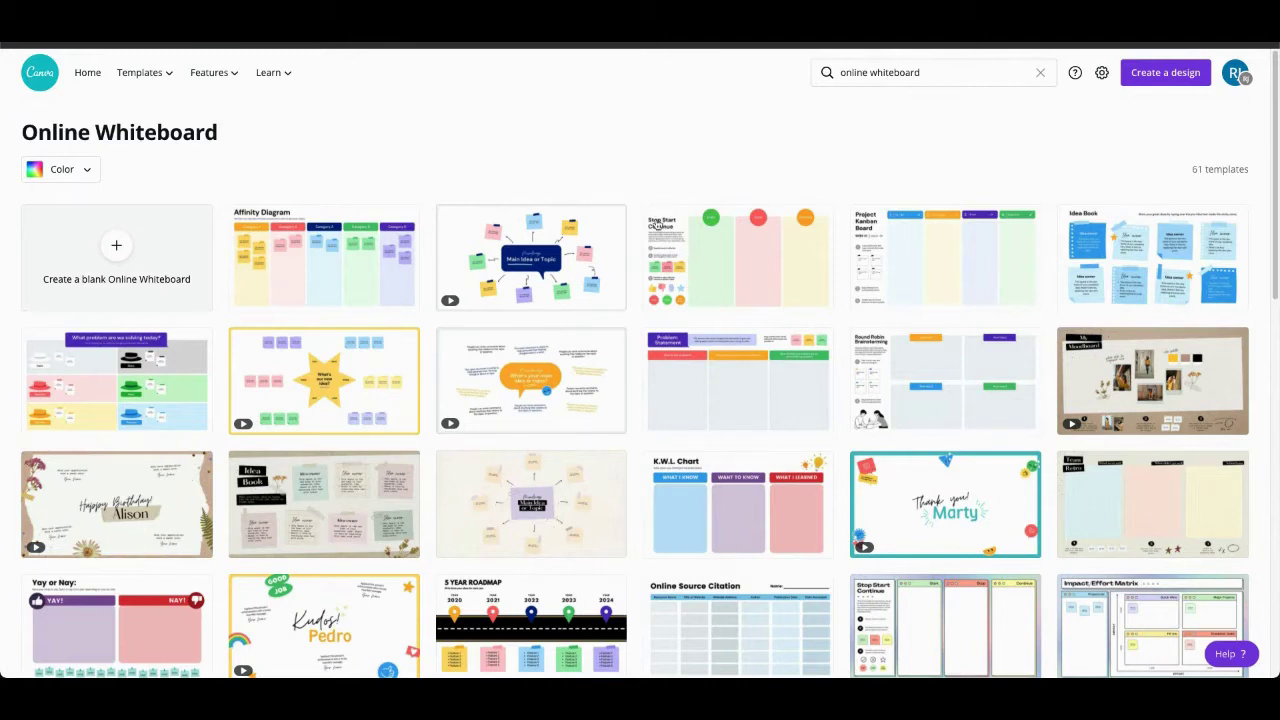
Browse the Online Whiteboard results to find the Mind Map Brainstorm template
scroll(669, 249, down, 3)
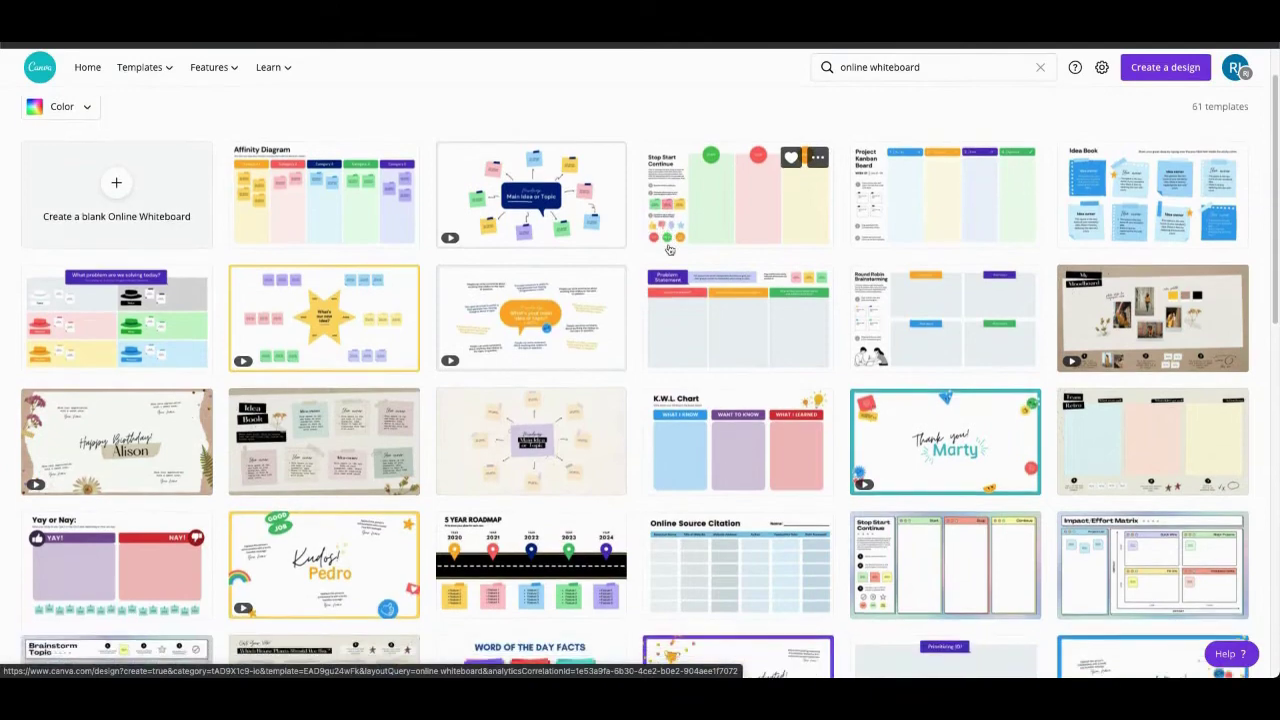
scroll(669, 249, down, 5)
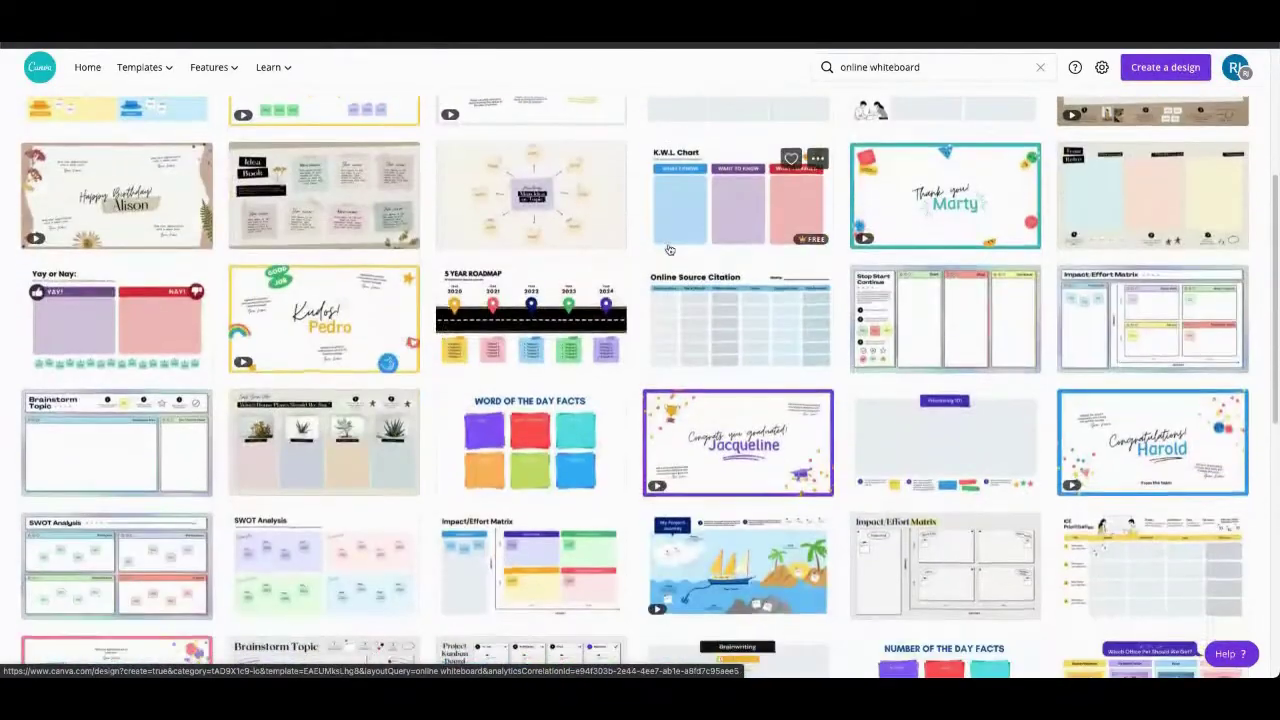
scroll(669, 249, down, 5)
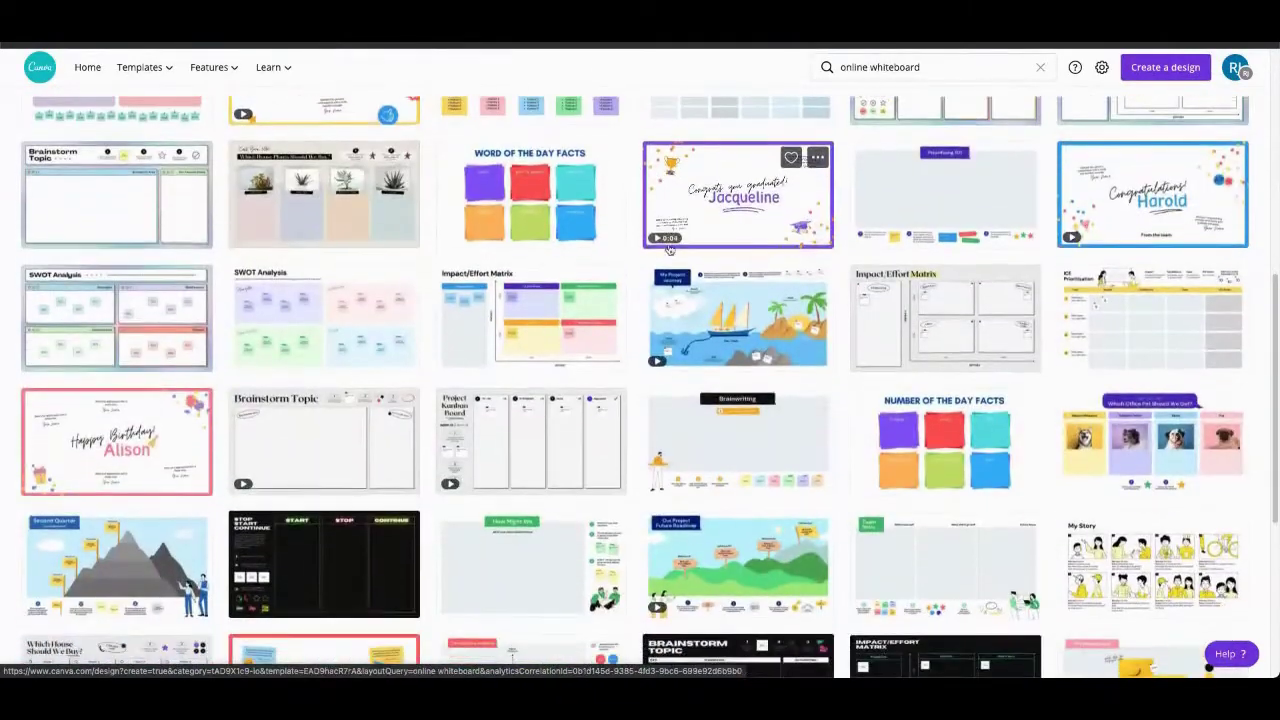
scroll(669, 249, down, 2)
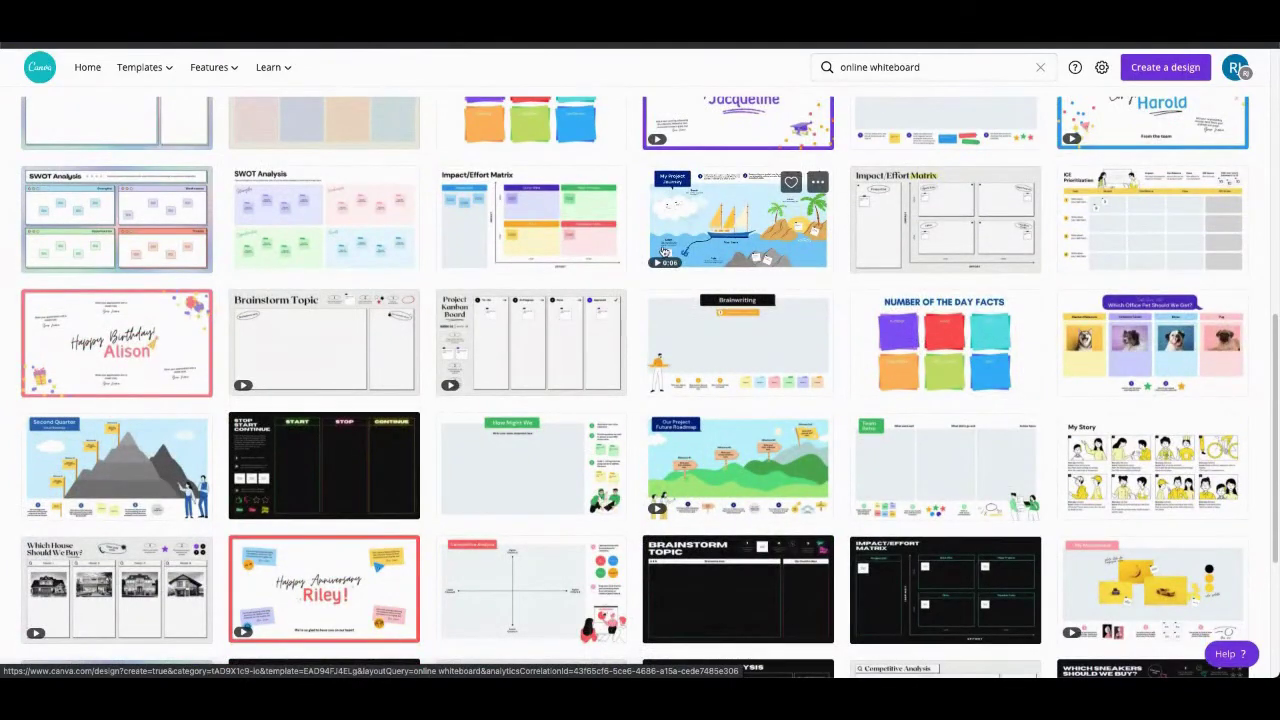
scroll(677, 255, down, 5)
scroll(677, 255, up, 14)
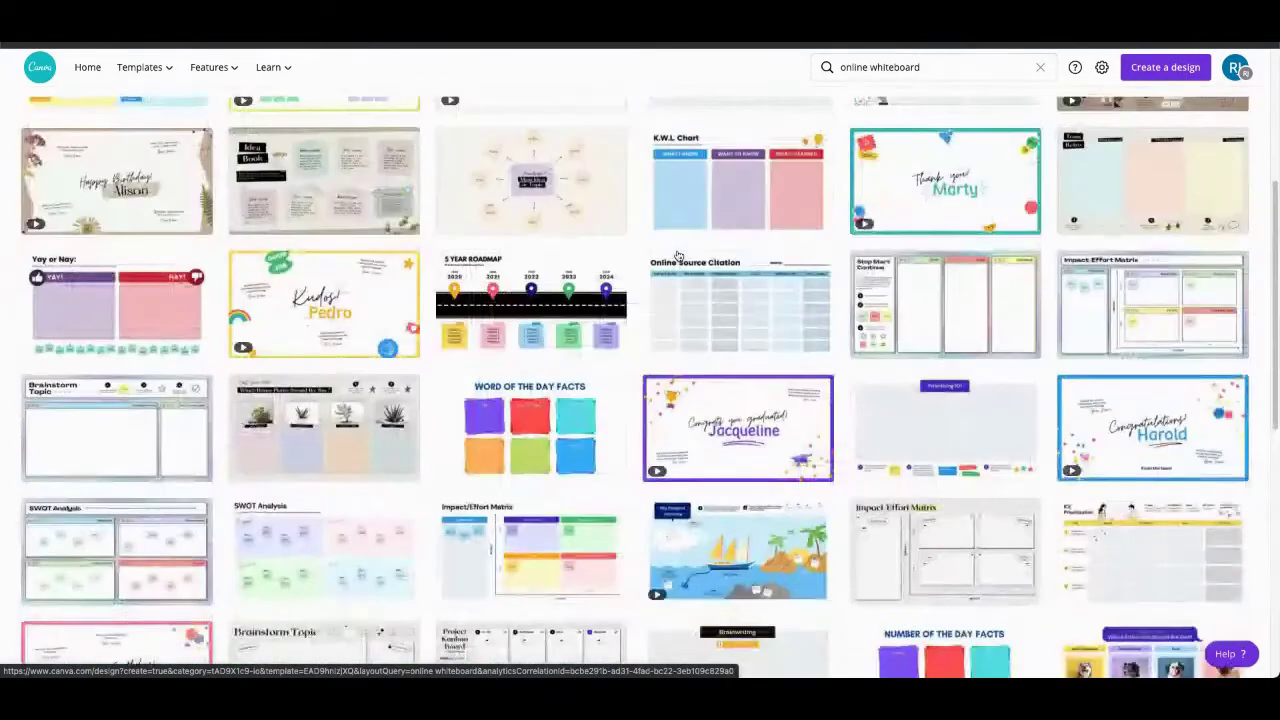
scroll(677, 257, up, 2)
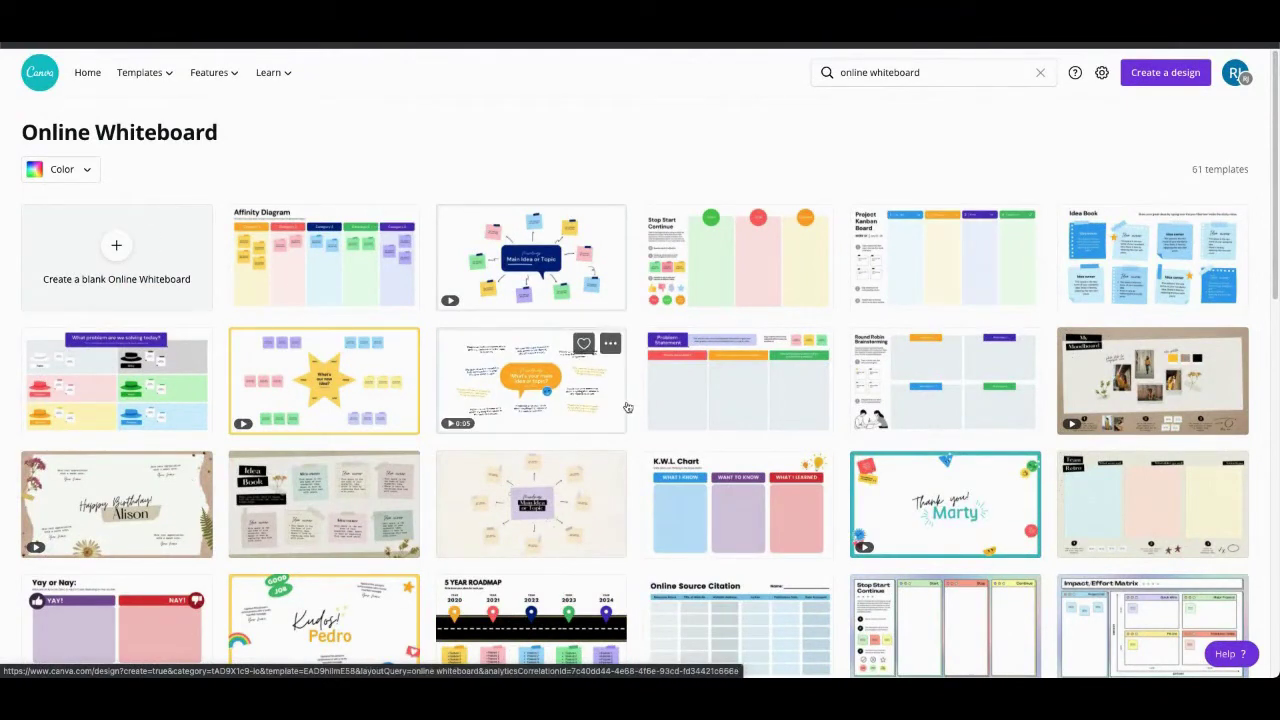
scroll(771, 380, down, 1)
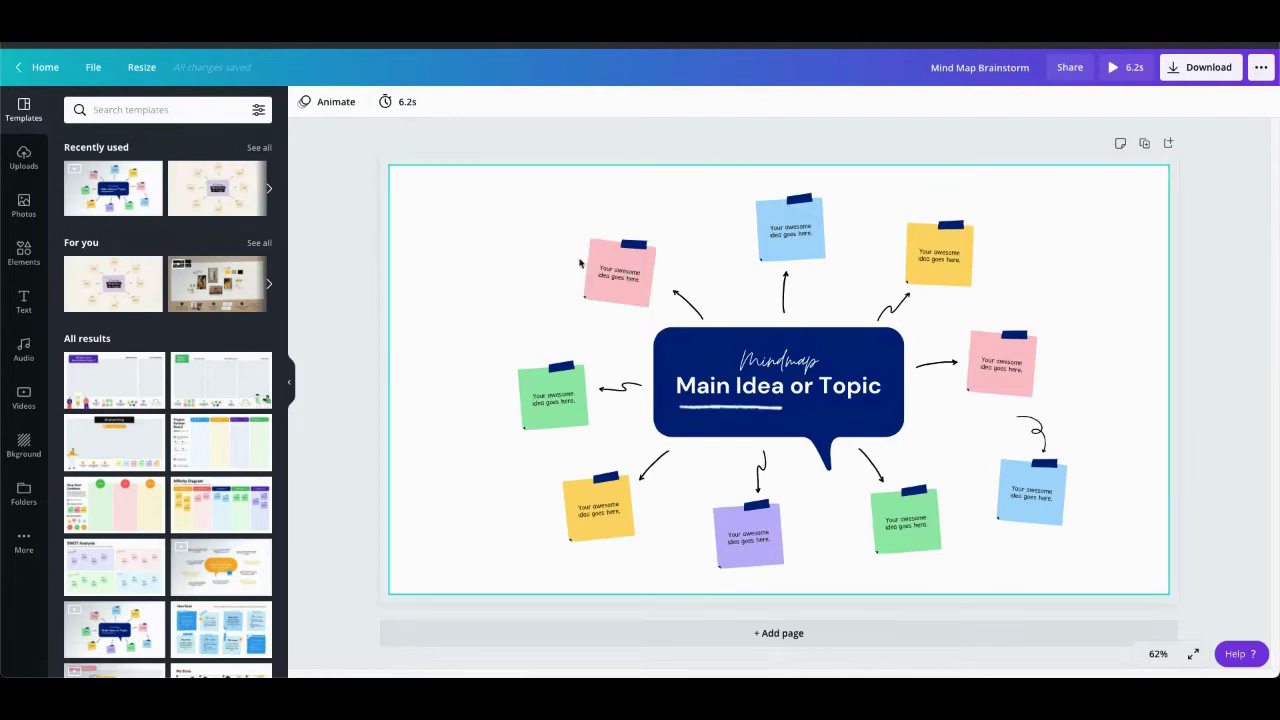
Delete the pink sticky note on the left, including its leftover text box
click(617, 261)
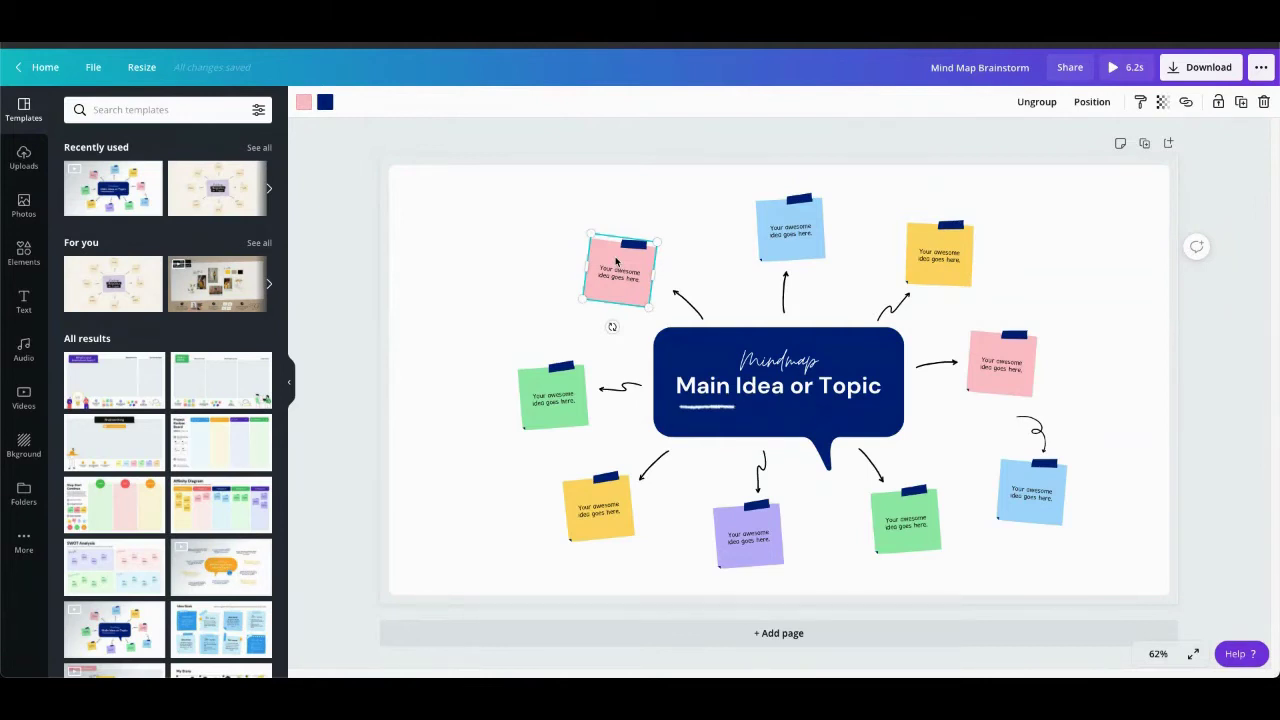
click(617, 261)
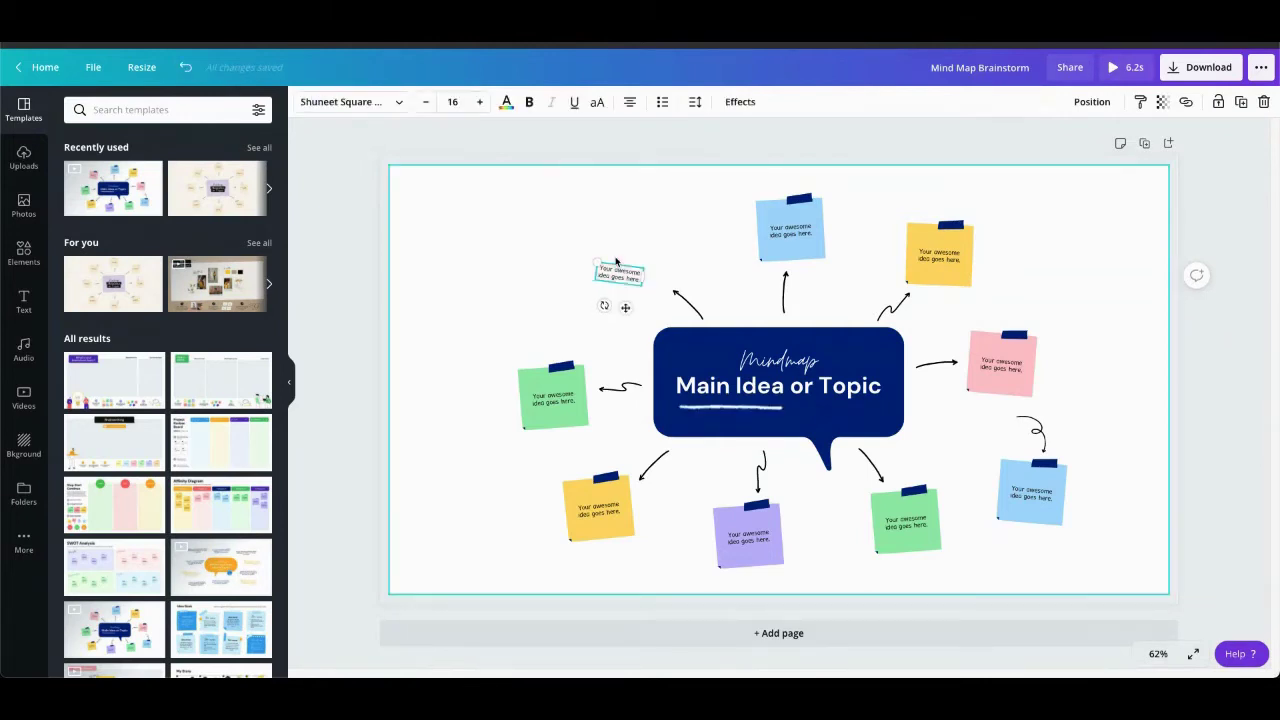
click(619, 275)
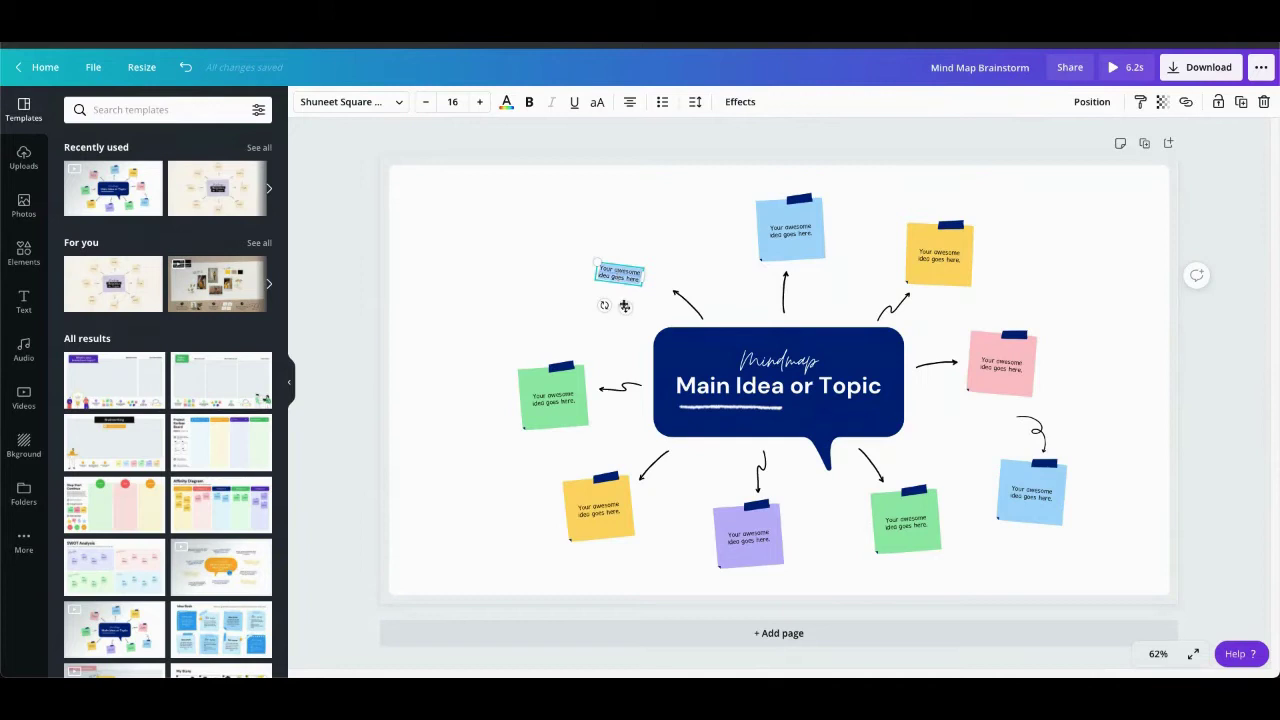
key(BackSpace)
click(614, 278)
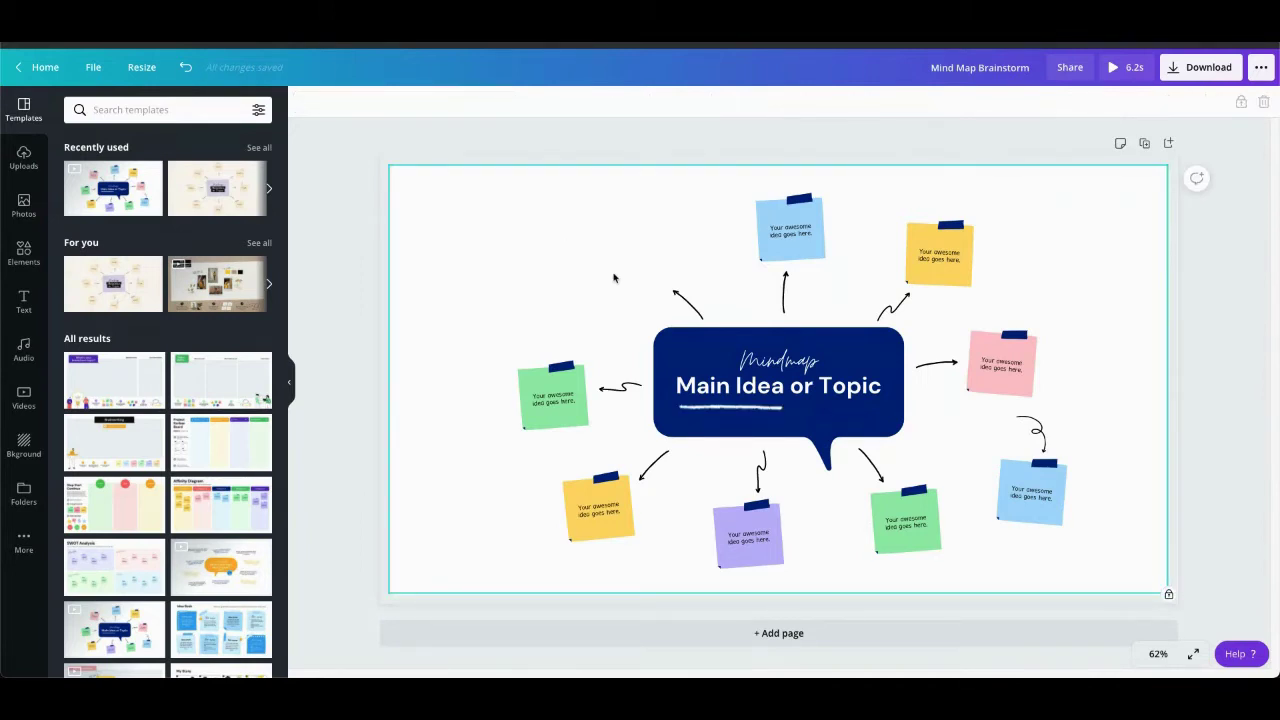
Delete the green sticky note on the left along with its text
click(531, 385)
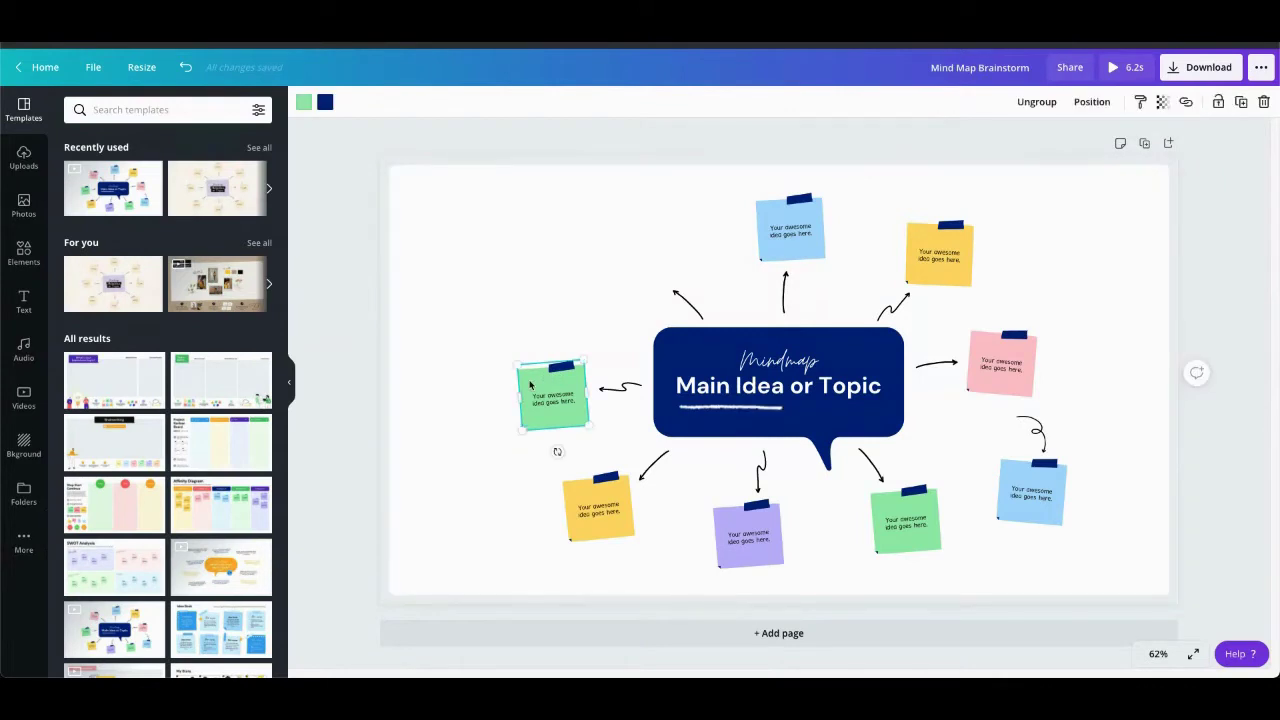
click(531, 385)
key(Delete)
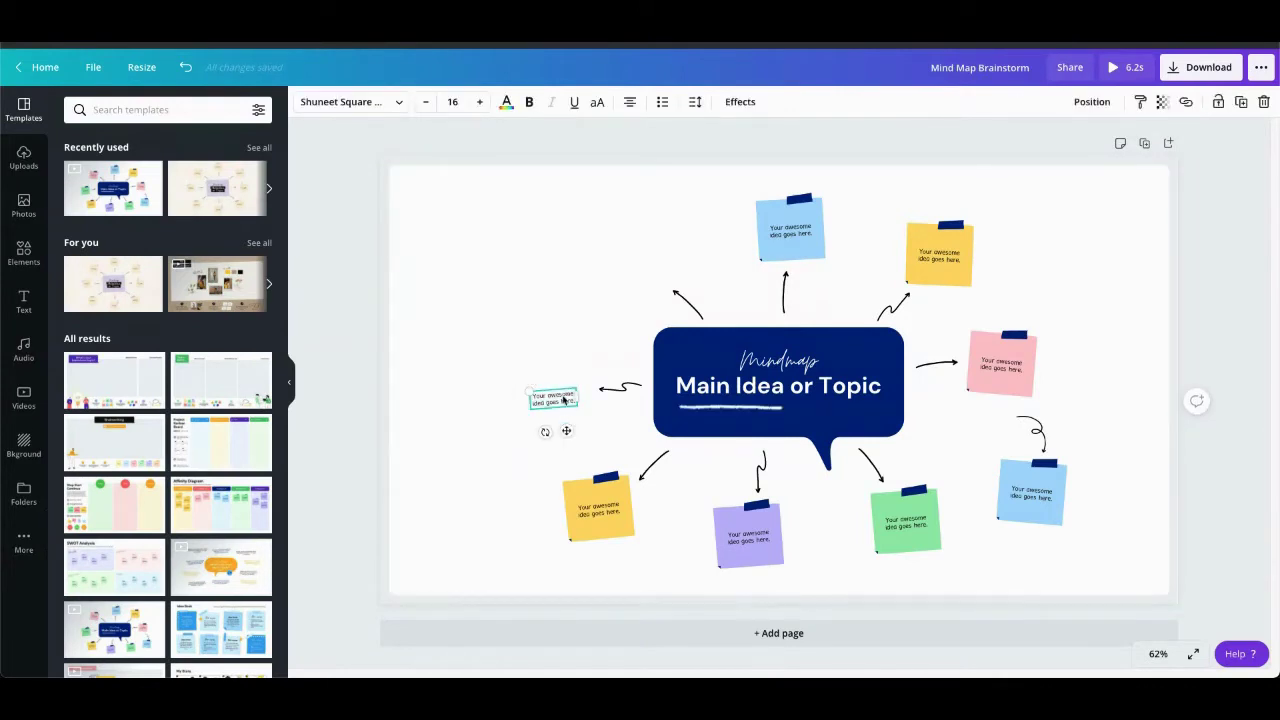
key(Delete)
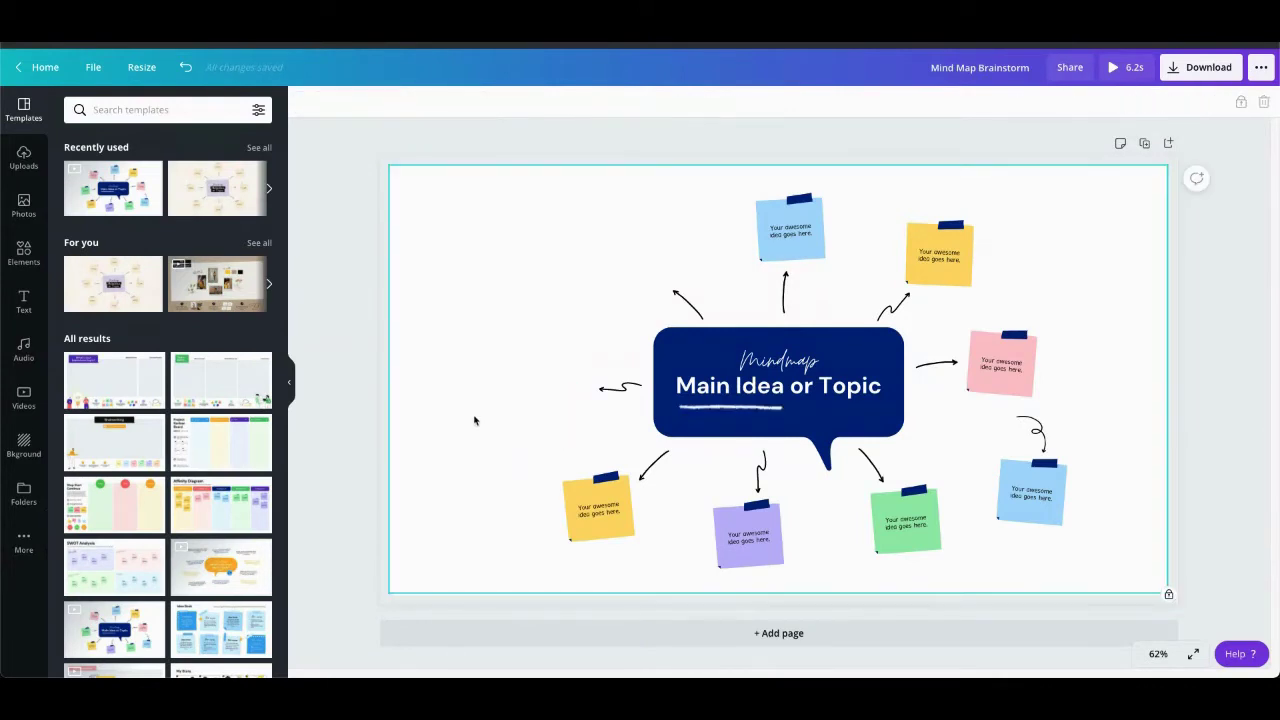
Show all Stickers in the Elements panel and scroll through the sticker results
click(23, 264)
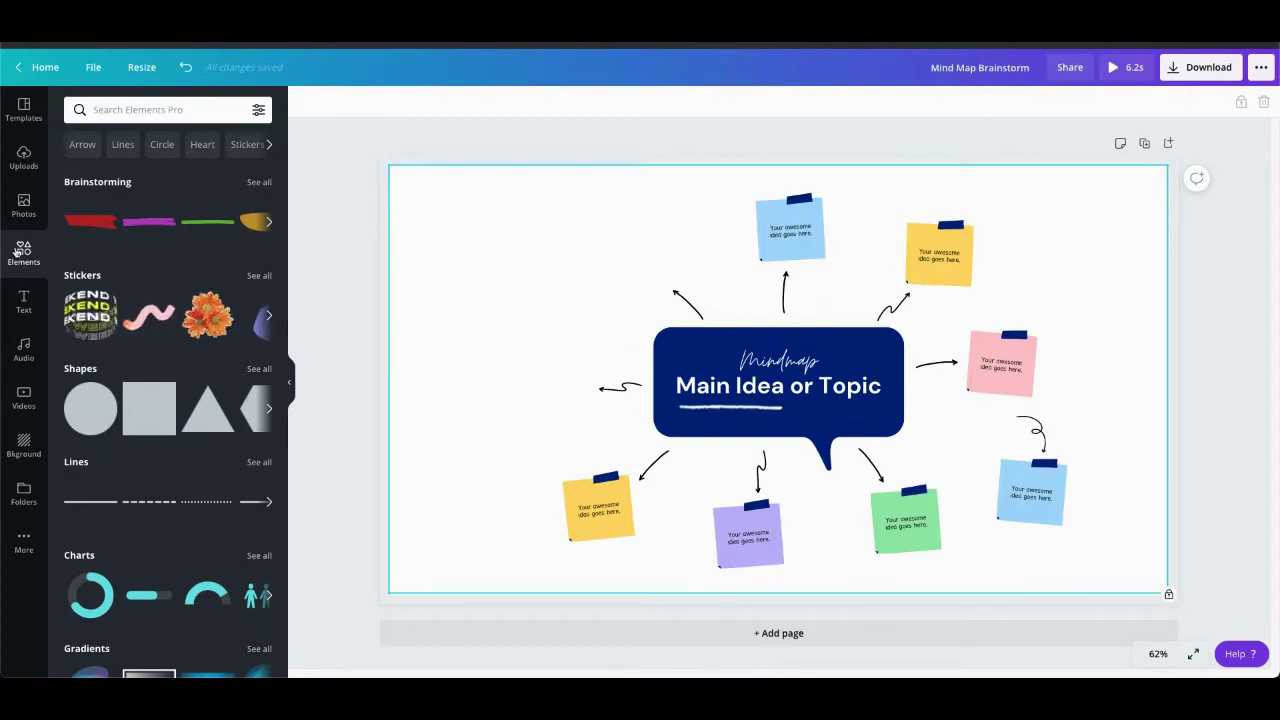
click(257, 276)
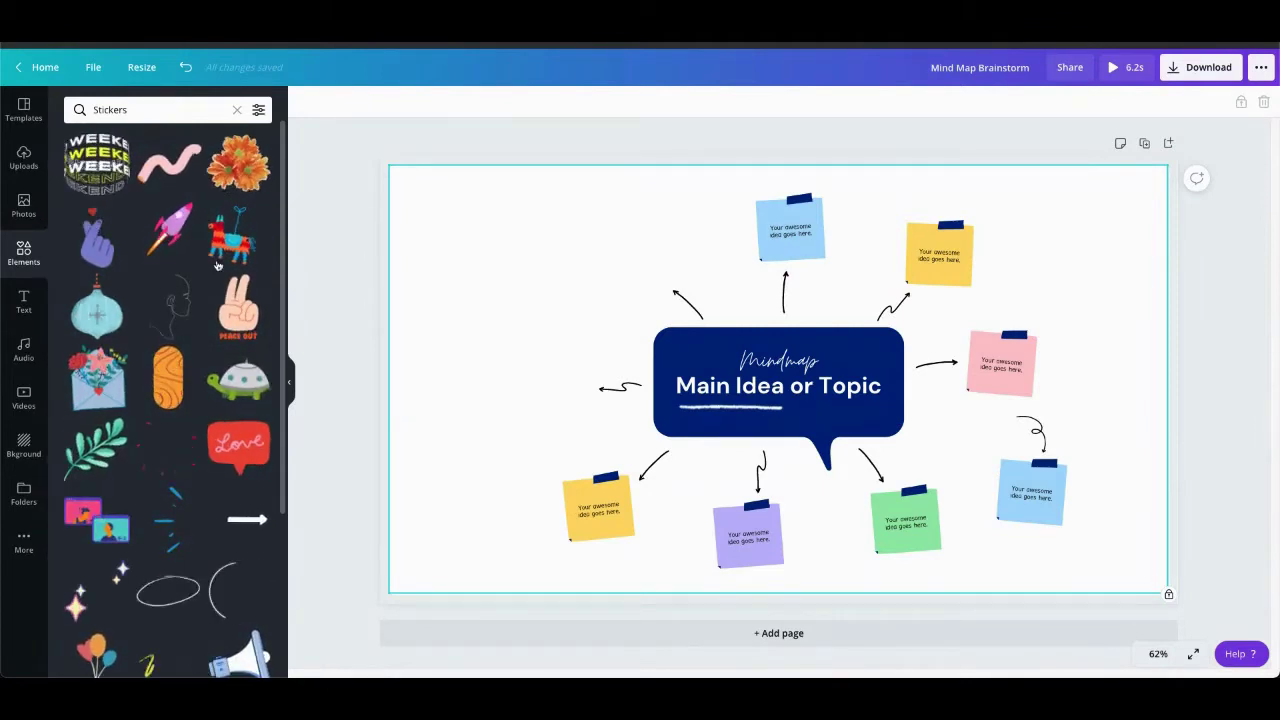
click(148, 110)
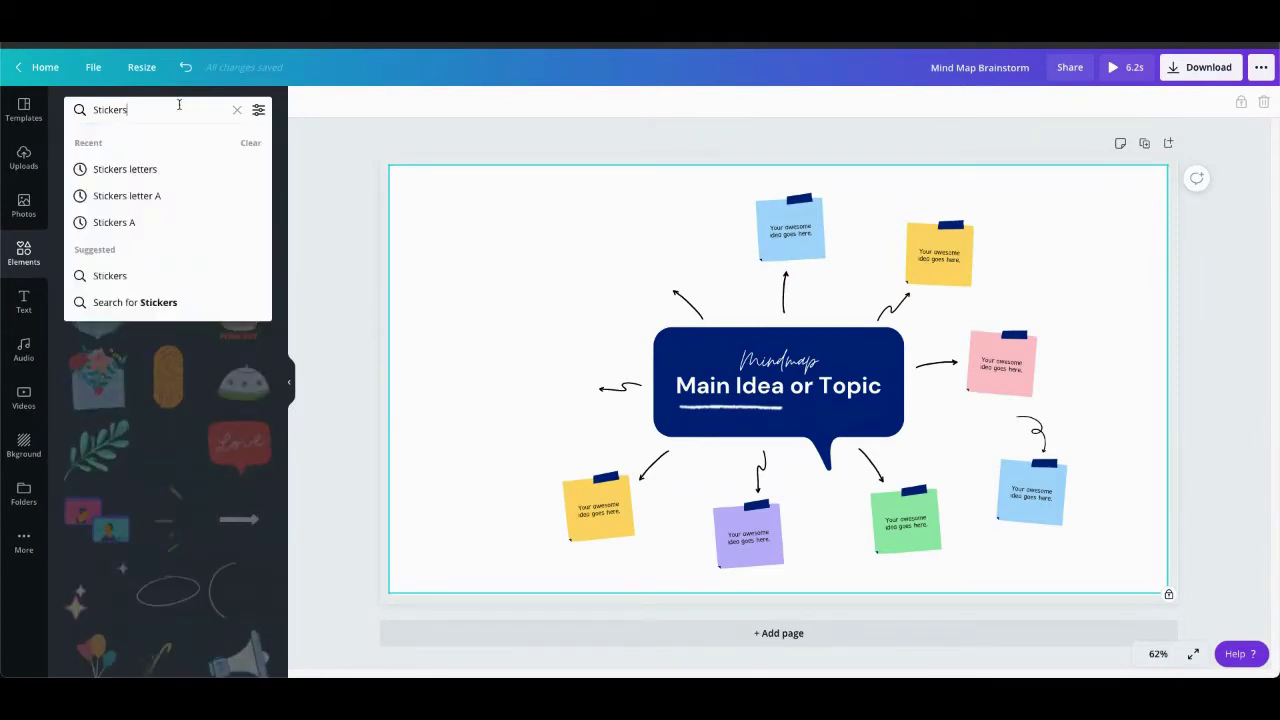
click(202, 421)
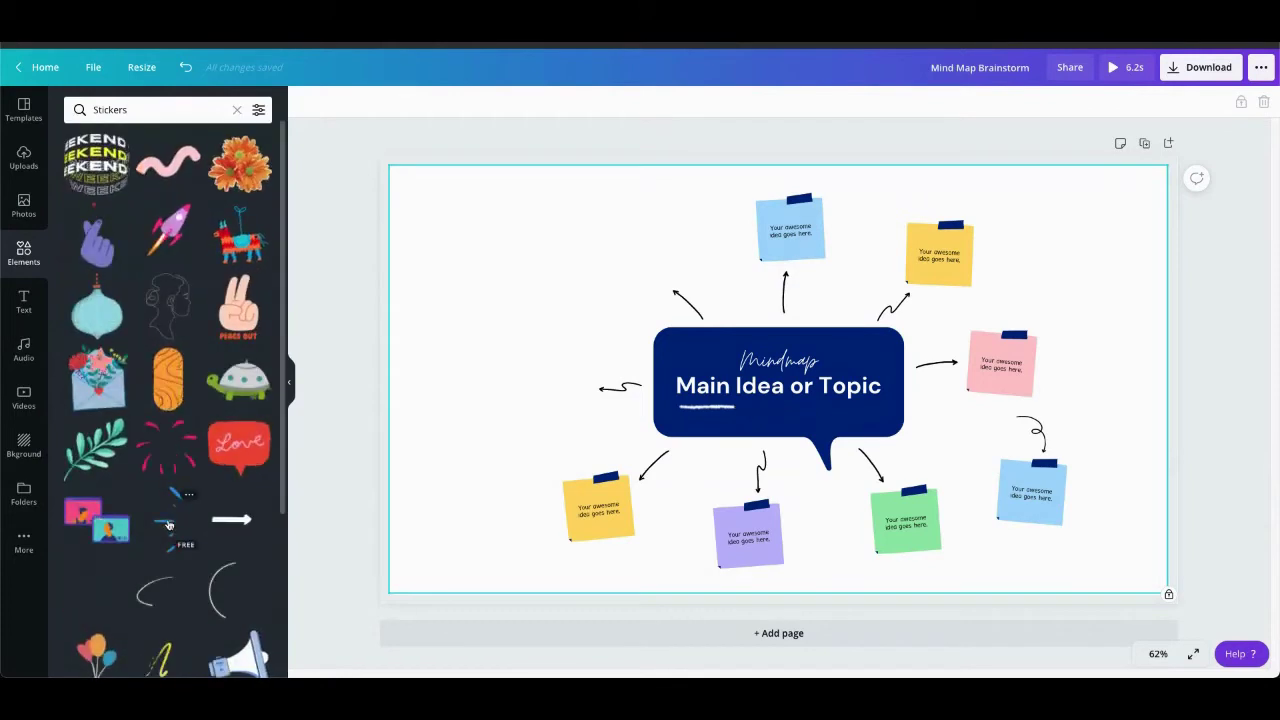
scroll(190, 440, down, 2)
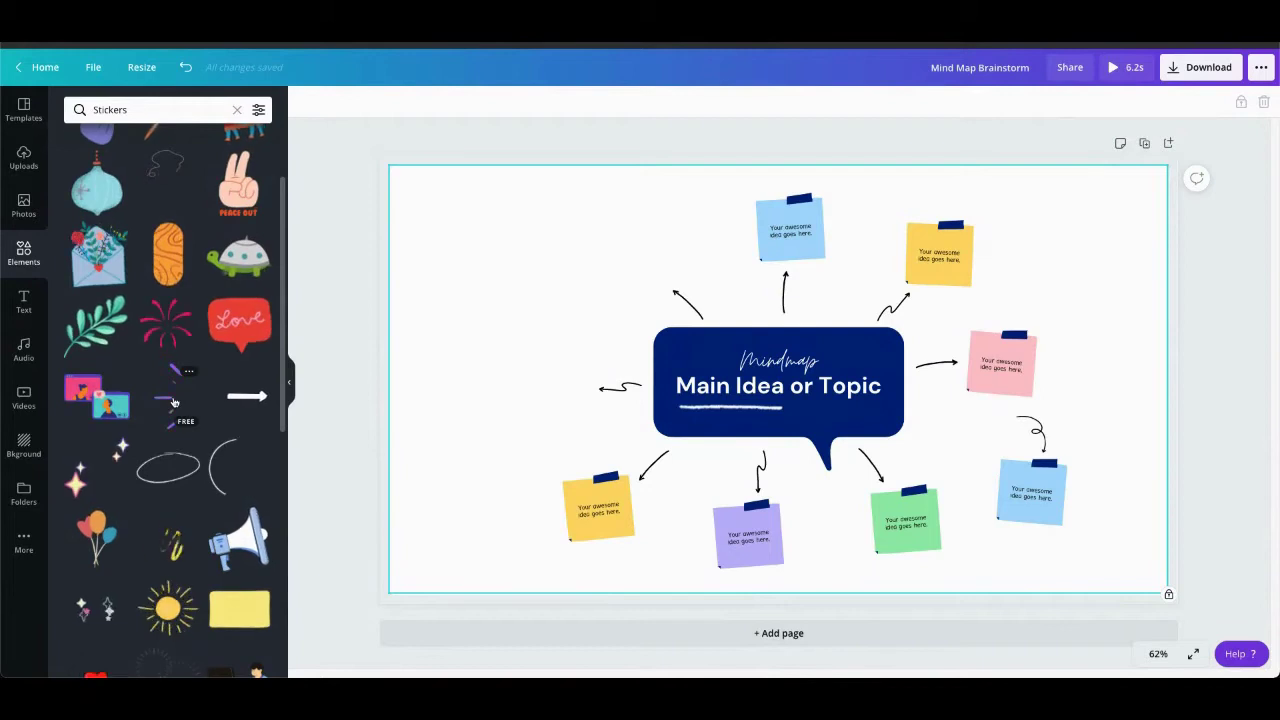
Add a burst sticker, shrink and rotate it, then duplicate it and rotate the copy to about -130°
click(165, 413)
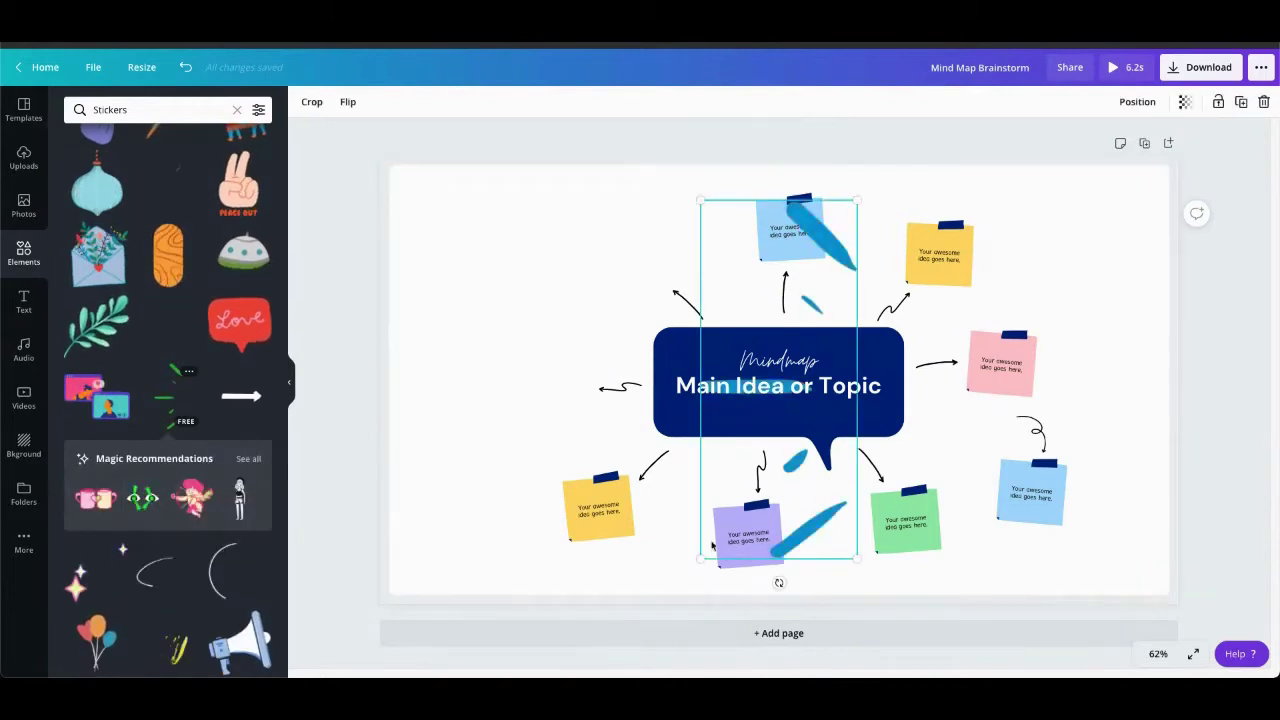
mouse_move(700, 560)
mouse_down()
mouse_move(750, 275)
mouse_move(822, 280)
mouse_move(805, 265)
mouse_move(756, 269)
mouse_up()
mouse_move(742, 322)
mouse_down()
mouse_move(722, 316)
mouse_move(686, 246)
mouse_move(718, 262)
mouse_move(772, 329)
mouse_up()
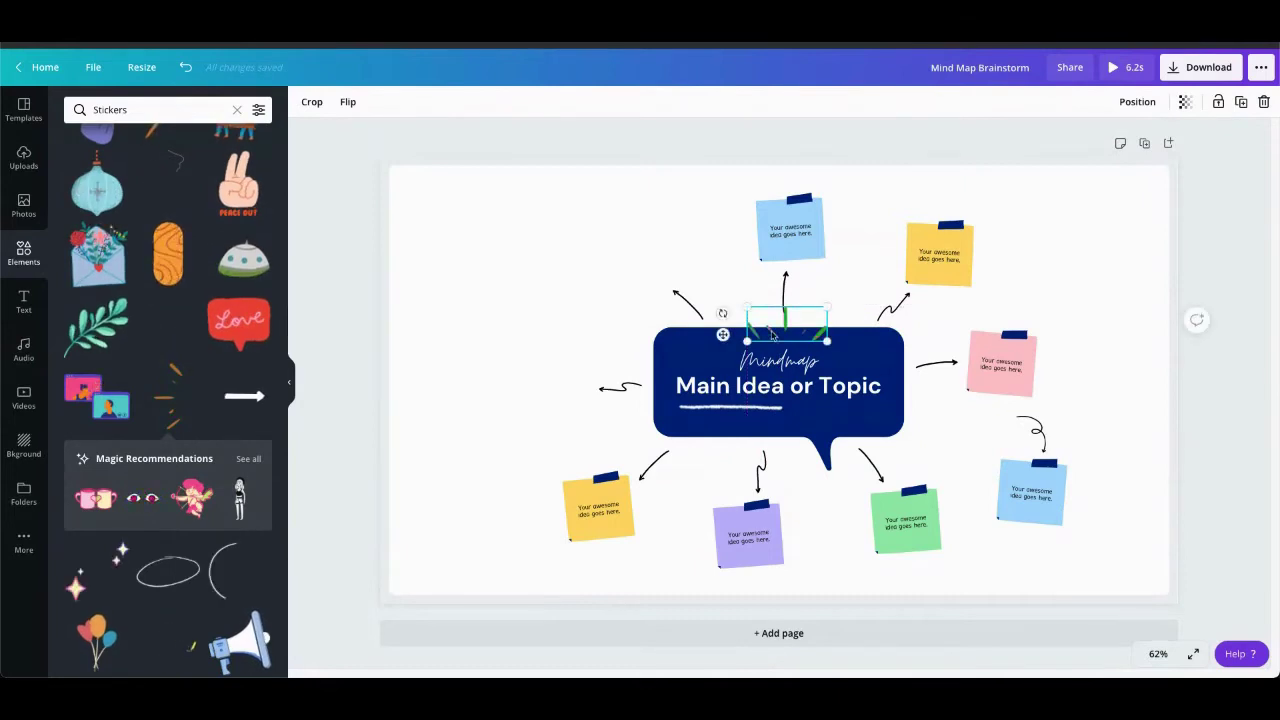
key(ctrl+d)
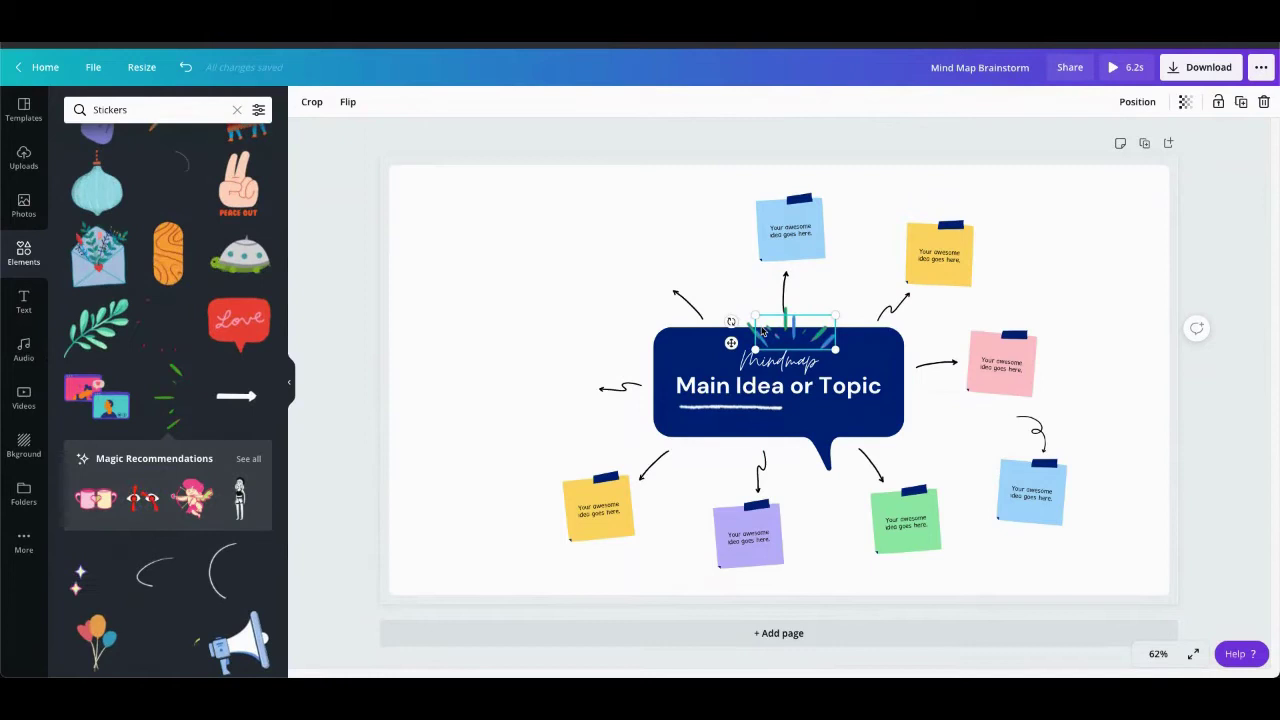
key(ctrl+d)
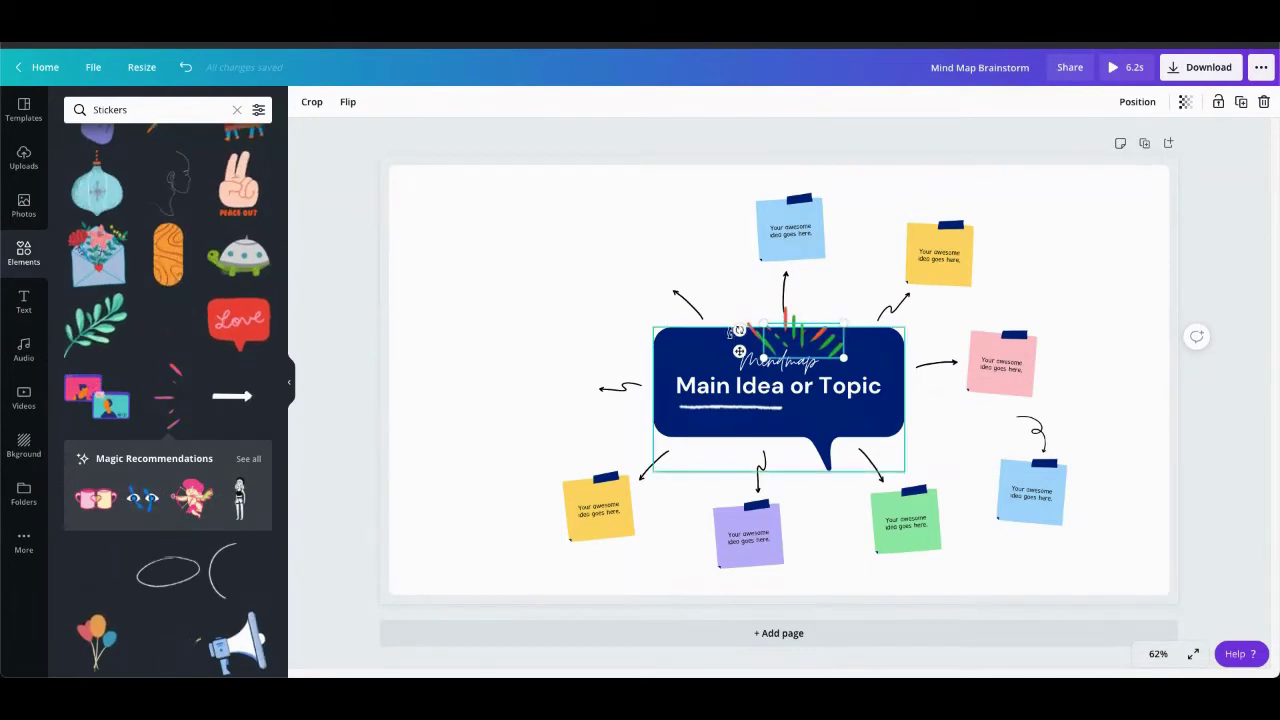
drag(739, 330, 794, 443)
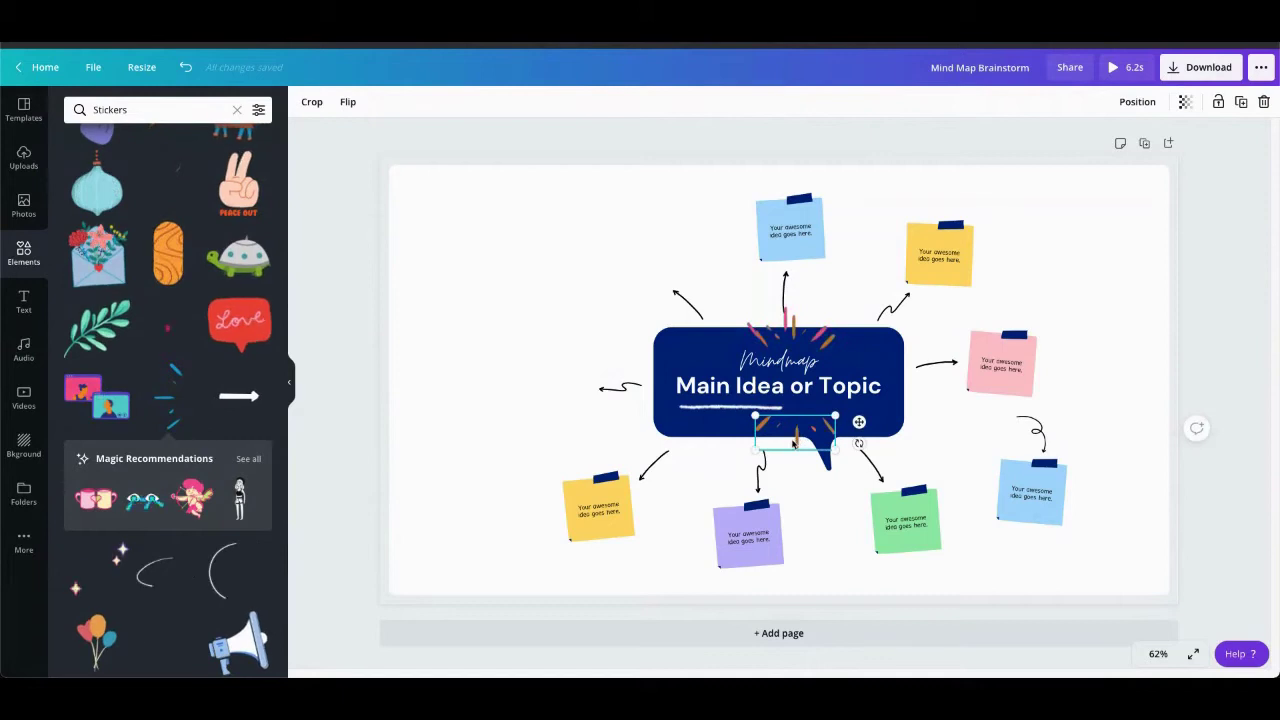
Delete the yellow, purple, green and right-hand blue sticky notes
click(612, 532)
key(Delete)
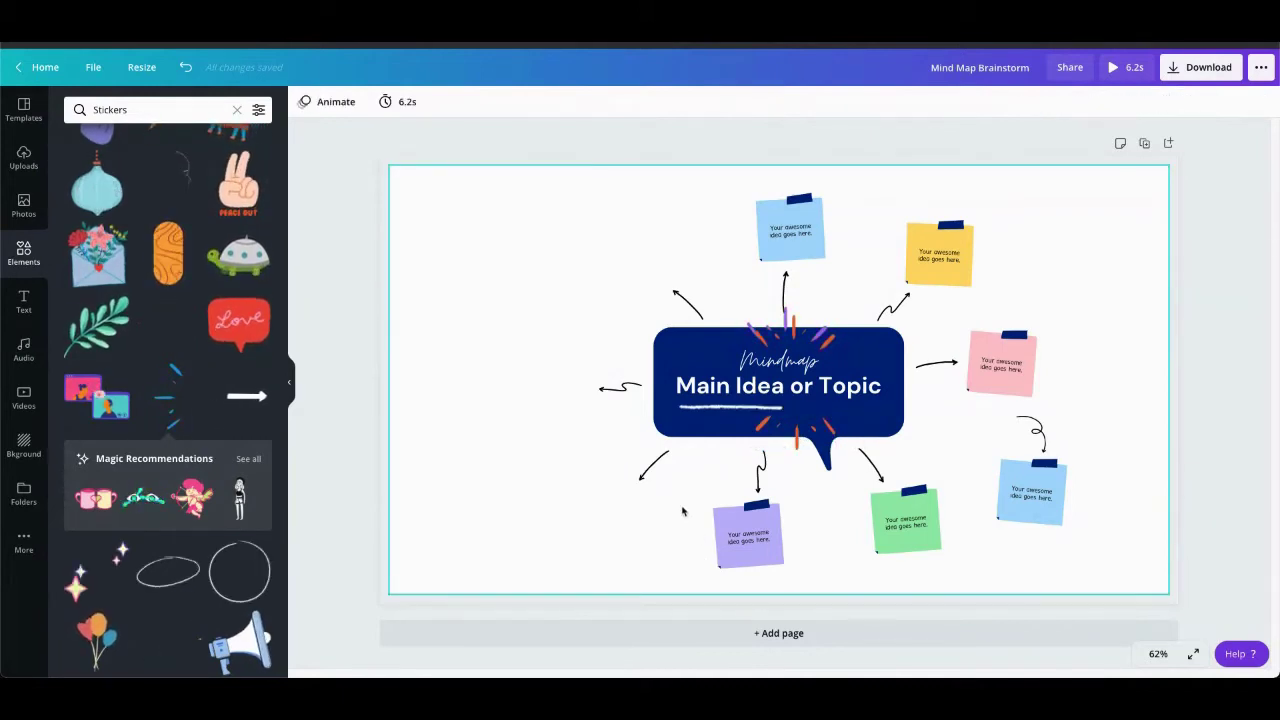
click(765, 548)
key(Delete)
click(860, 516)
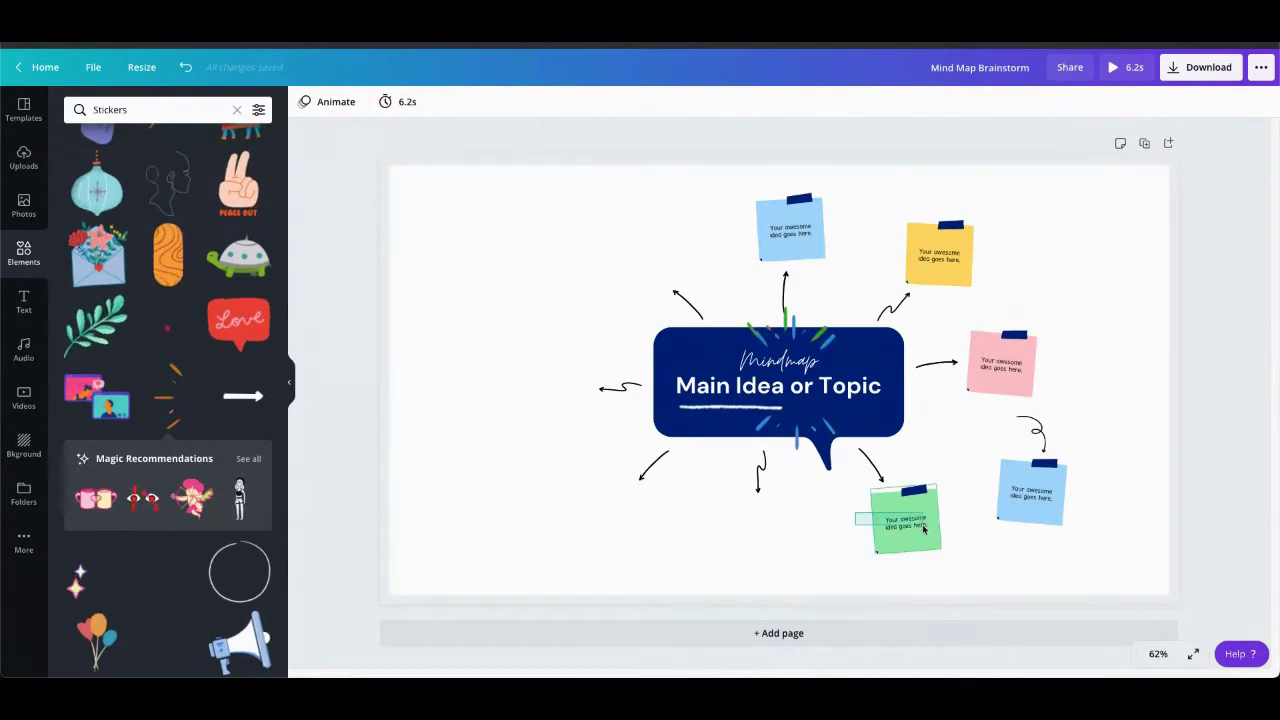
key(Delete)
click(1004, 484)
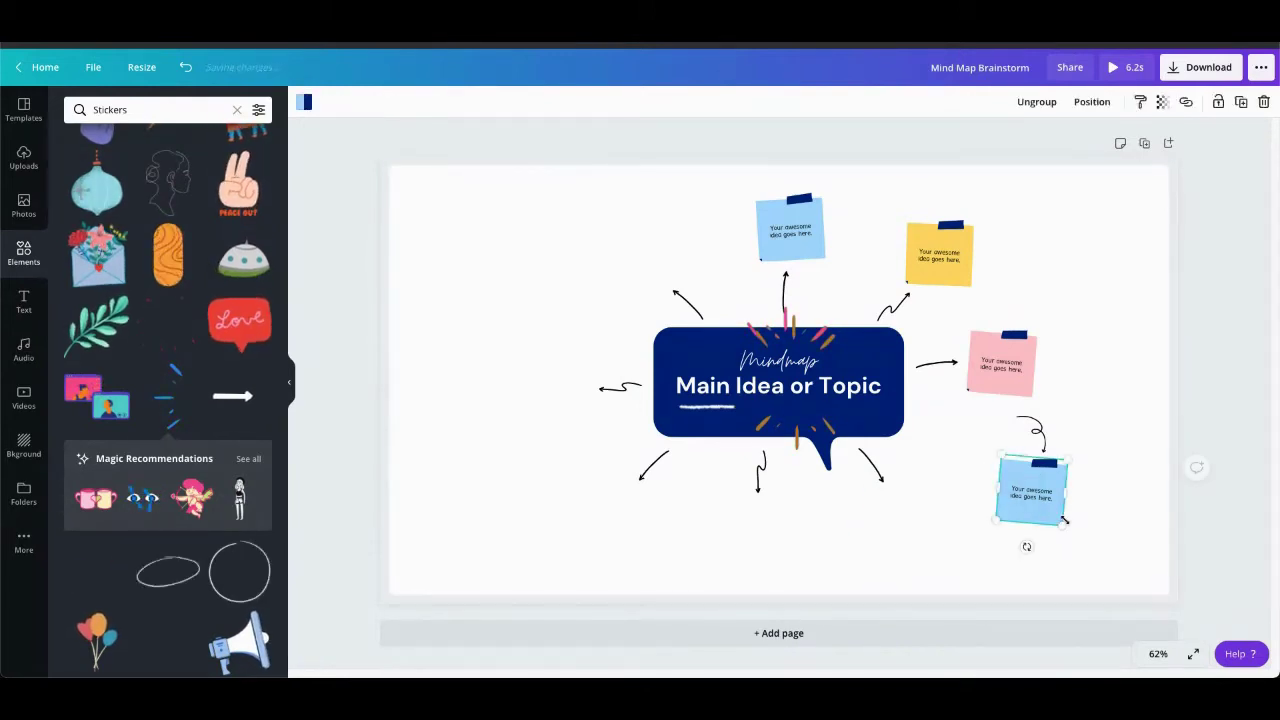
key(Delete)
Delete the remaining pink, top-right yellow and top blue sticky notes
click(1003, 378)
key(Delete)
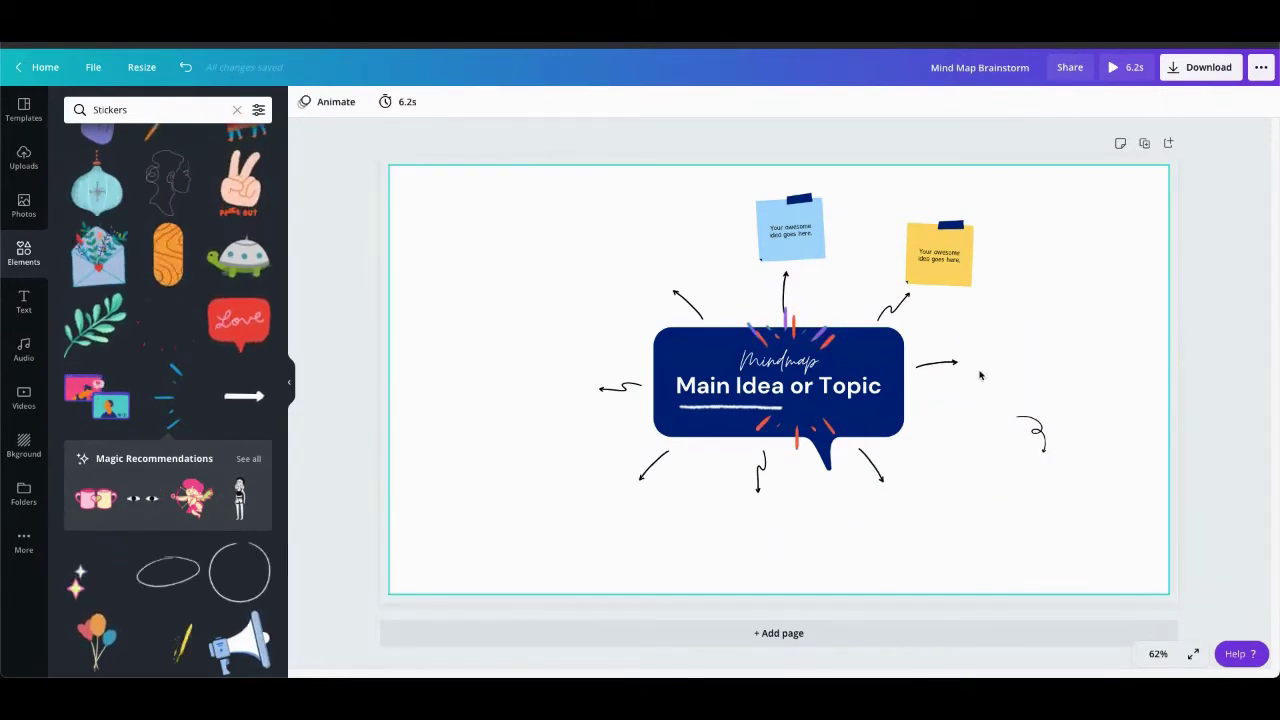
click(932, 250)
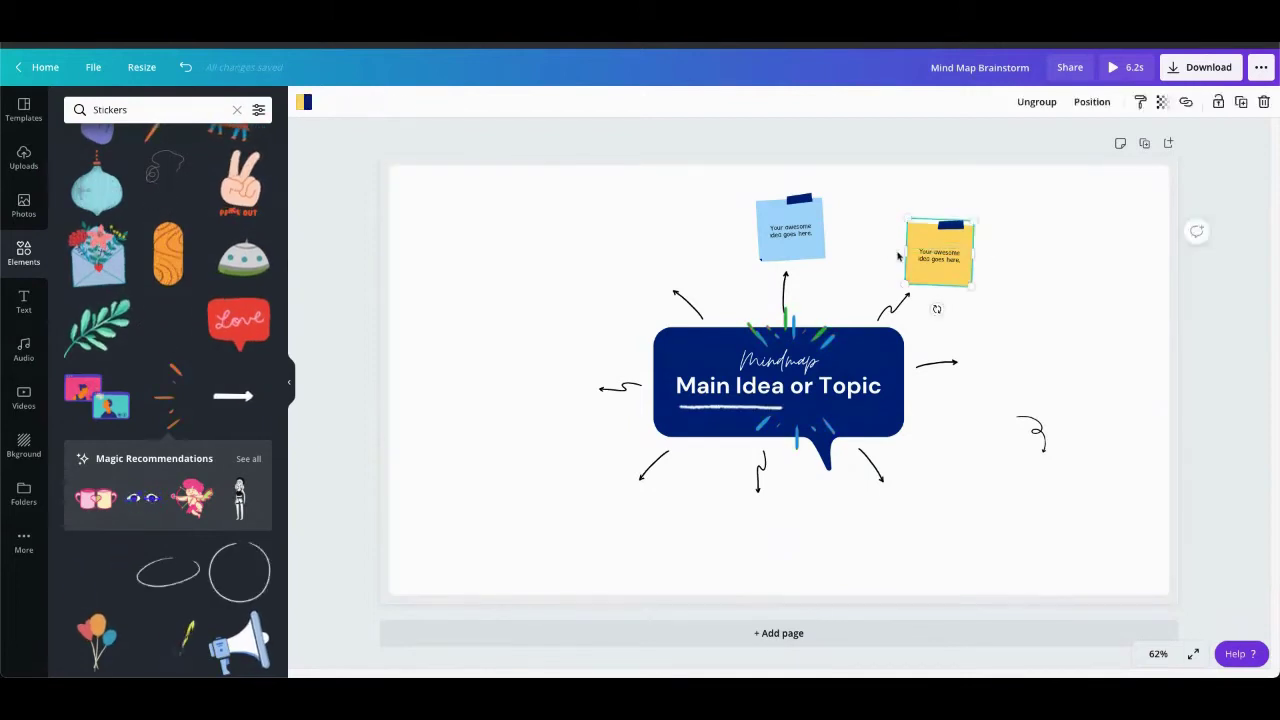
key(Delete)
click(720, 249)
key(Delete)
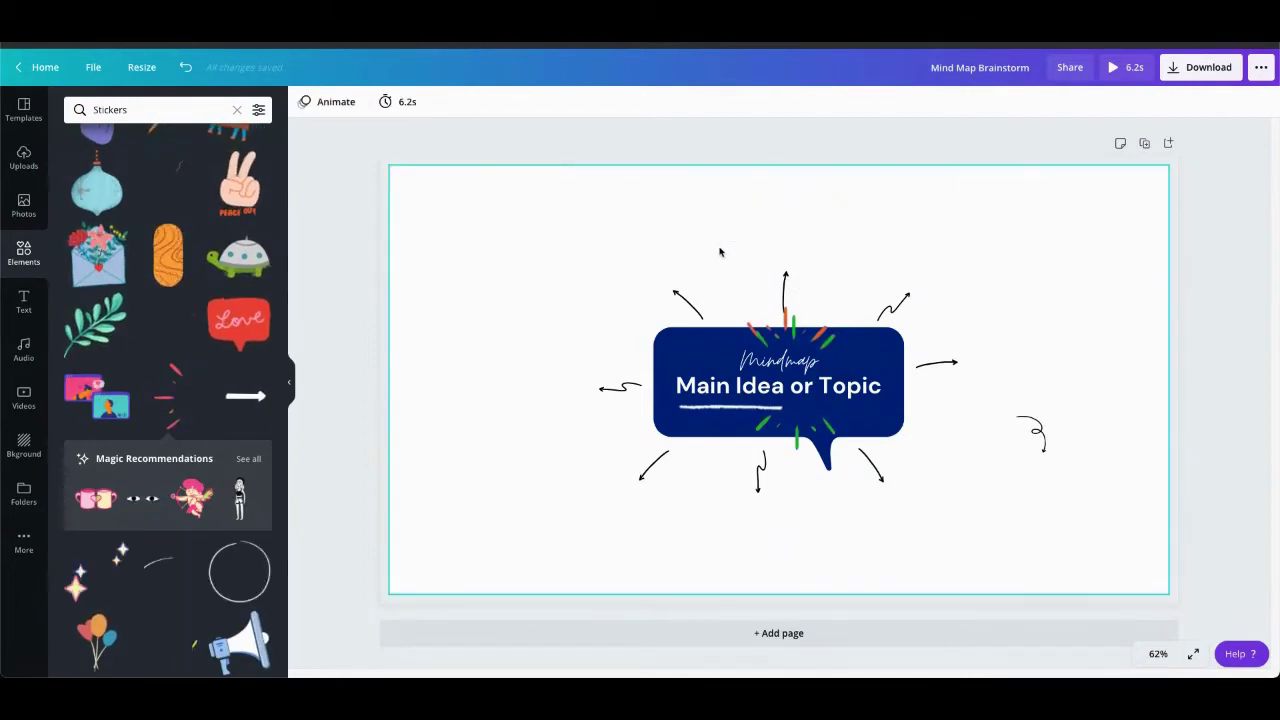
Export the design with file type GIF, then return to the Canva home page
click(1193, 70)
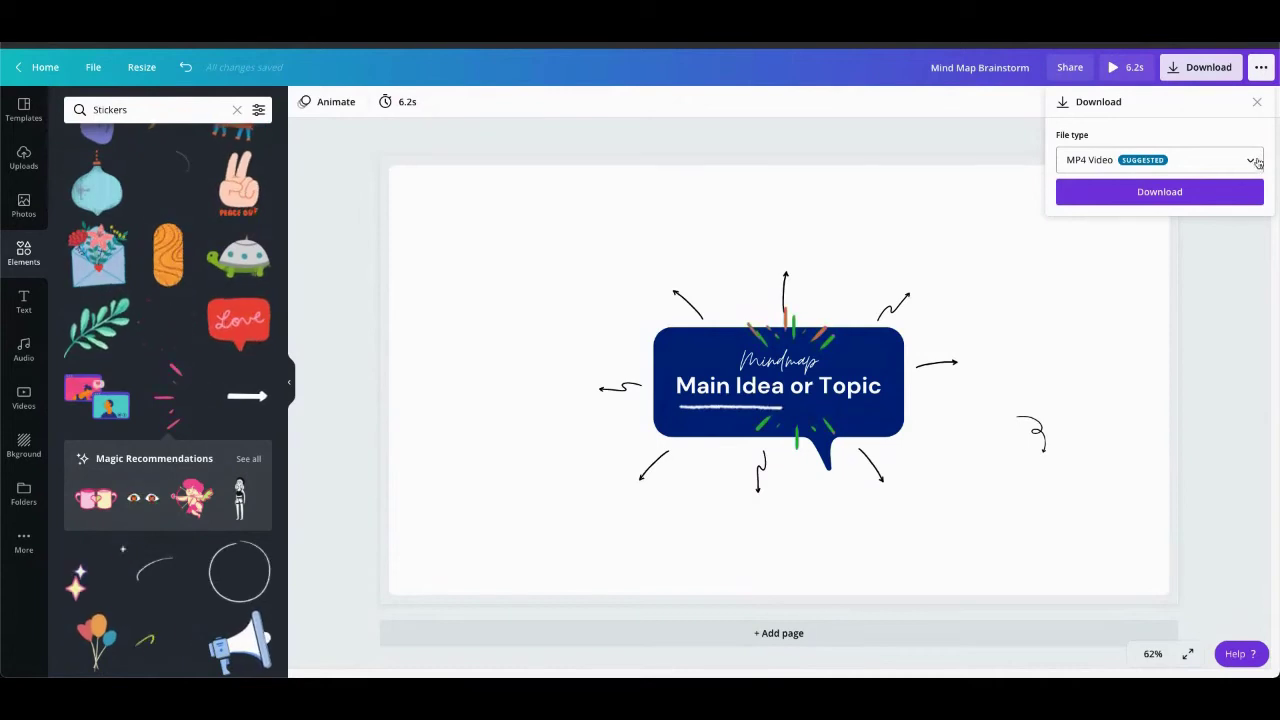
click(1254, 163)
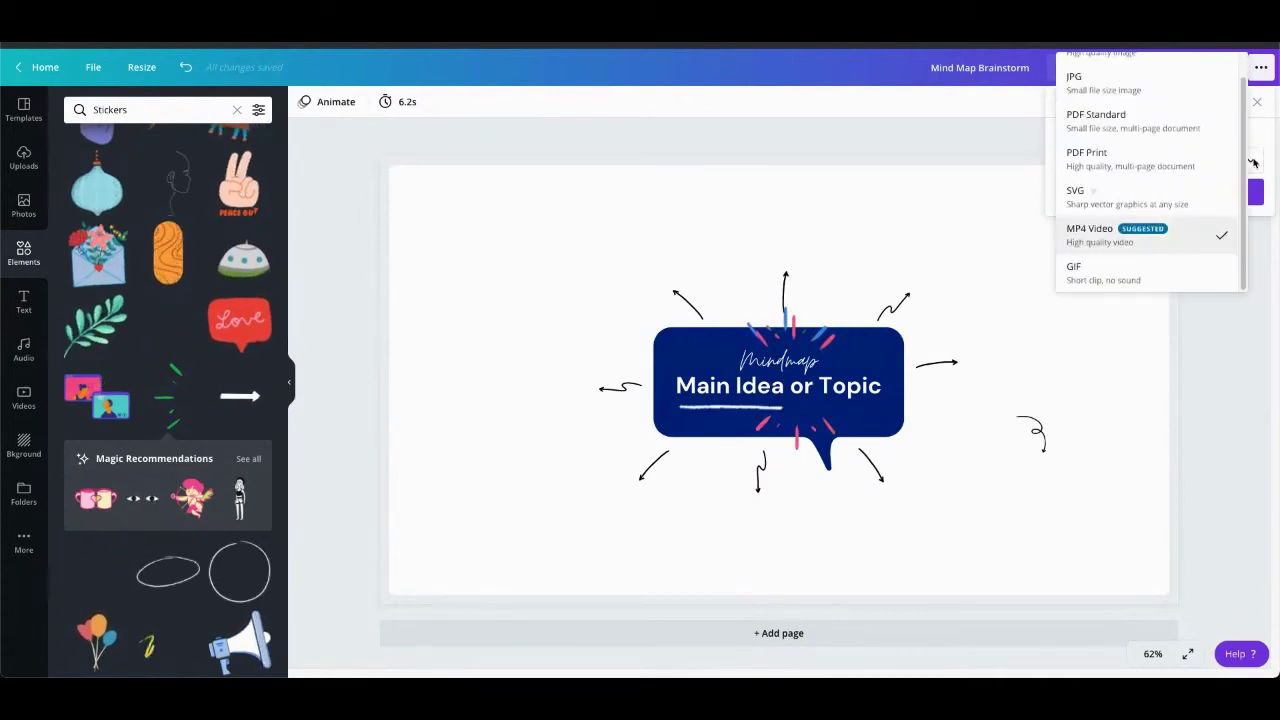
click(1149, 268)
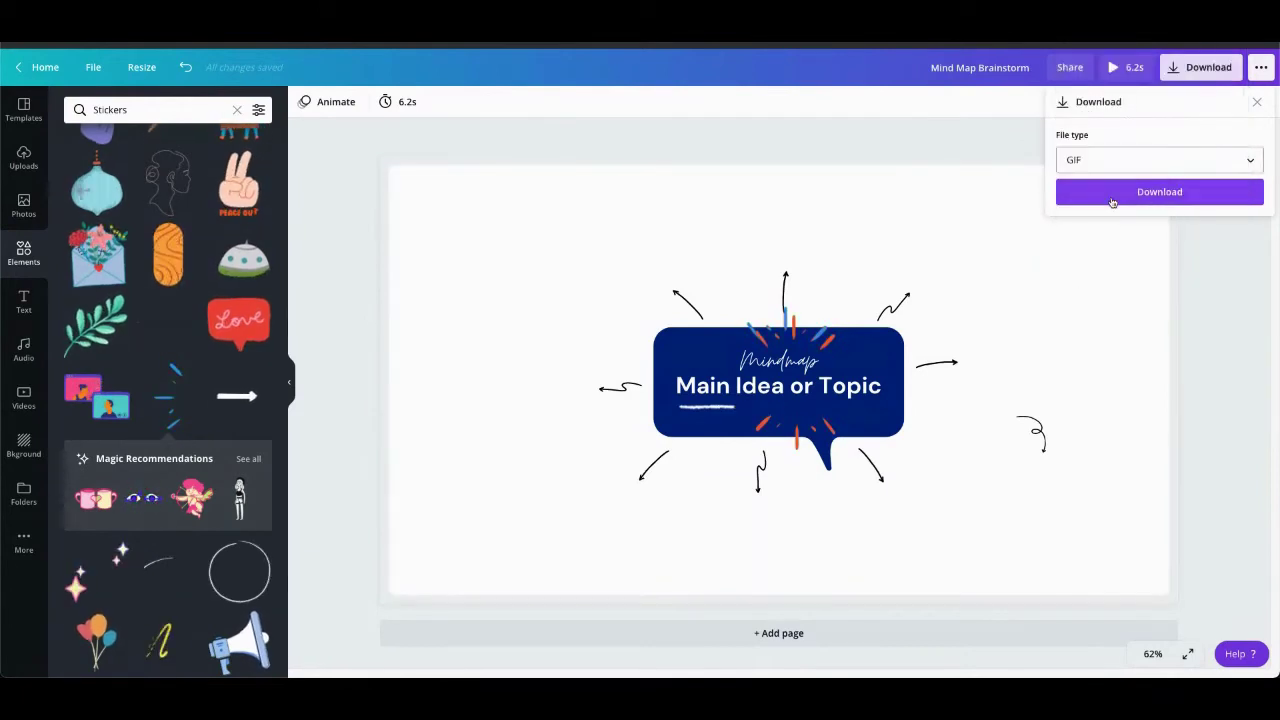
click(1174, 197)
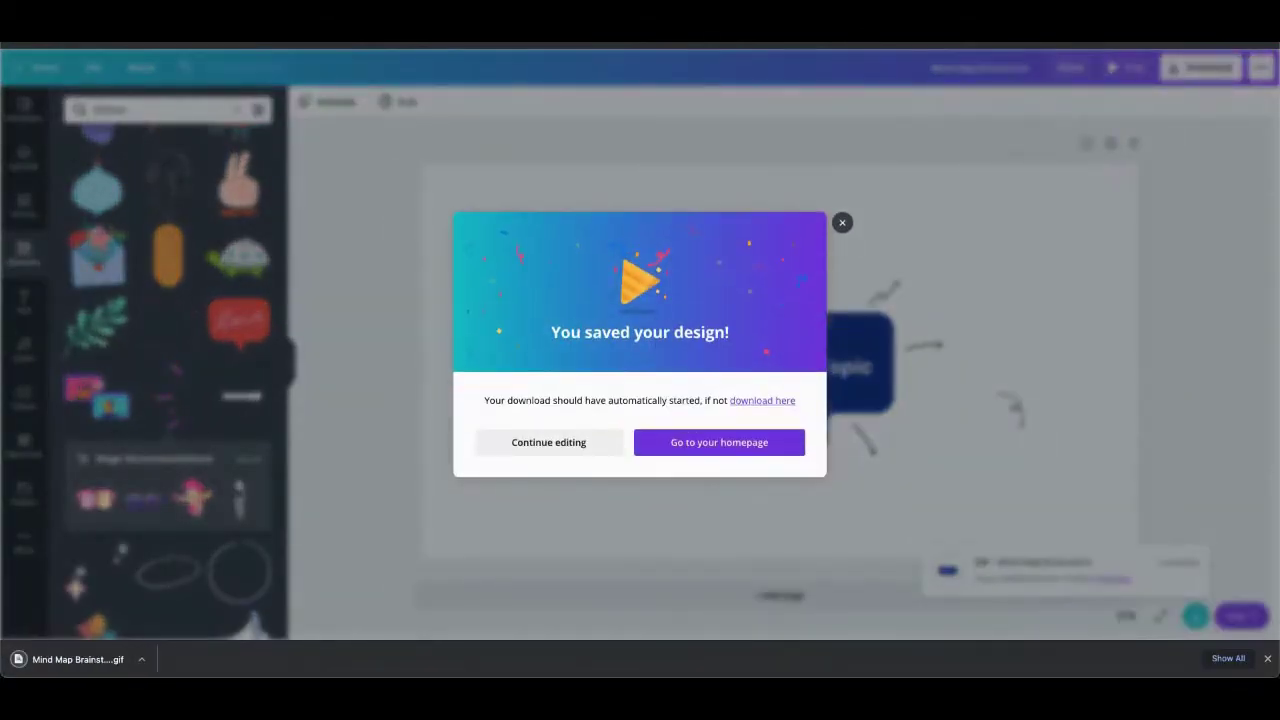
click(719, 442)
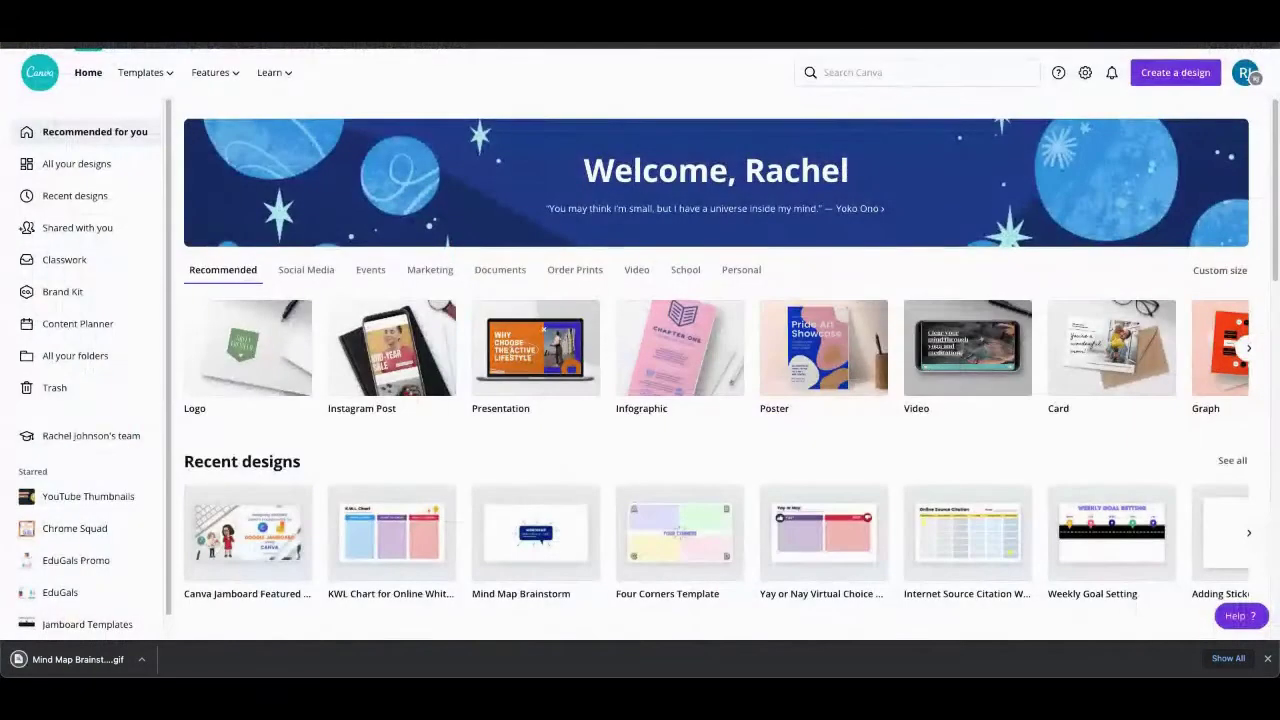
Search 'online whiteboard' again and open the Affinity Diagram template
click(896, 72)
text(onlin)
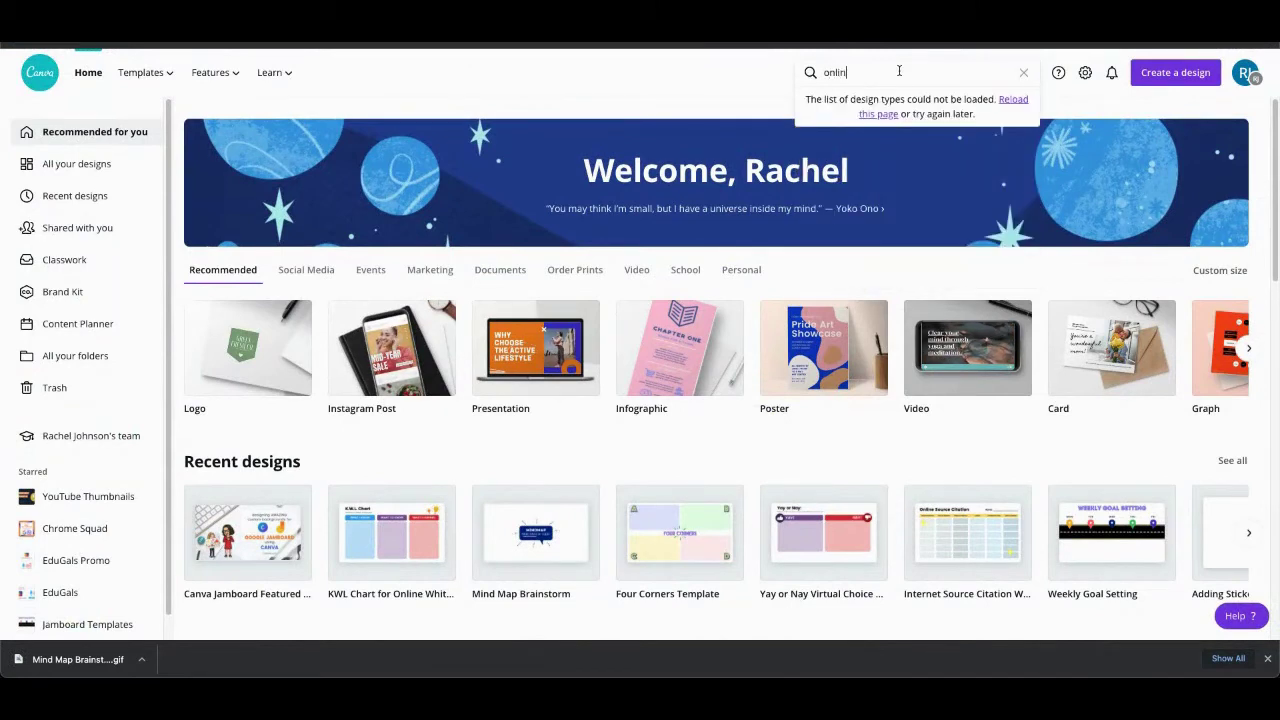
text(e whiteboard)
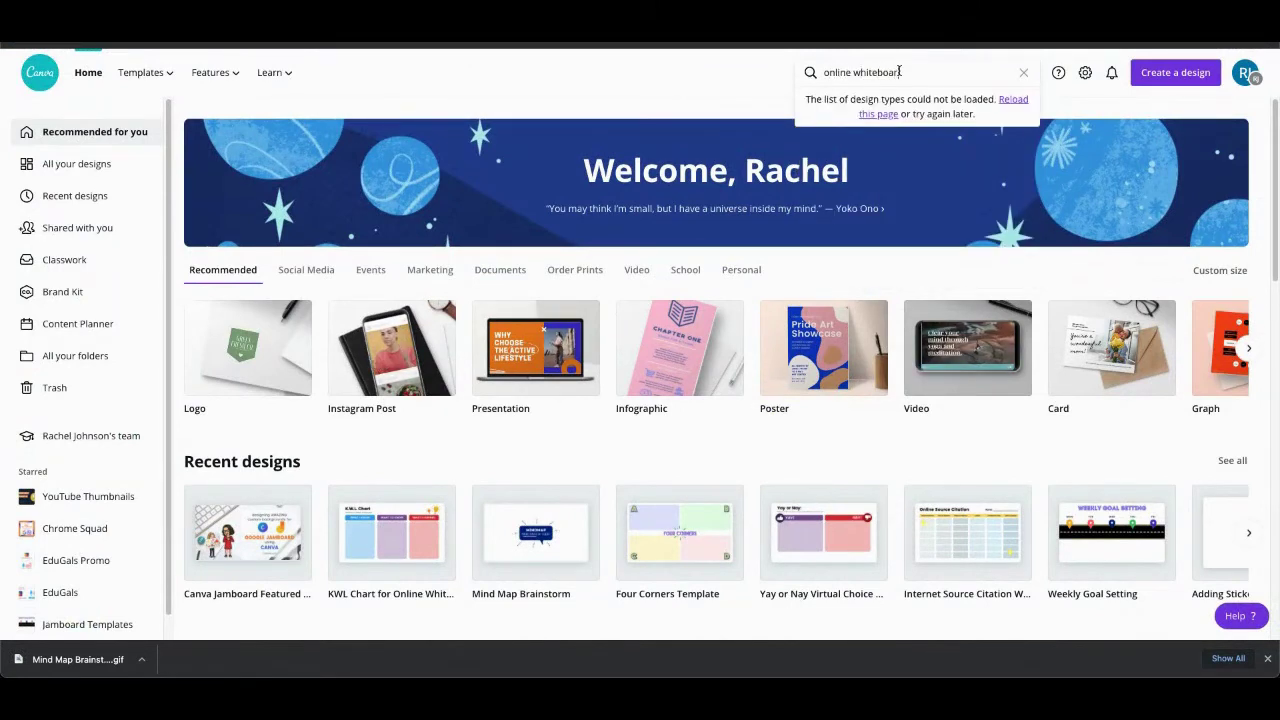
key(Return)
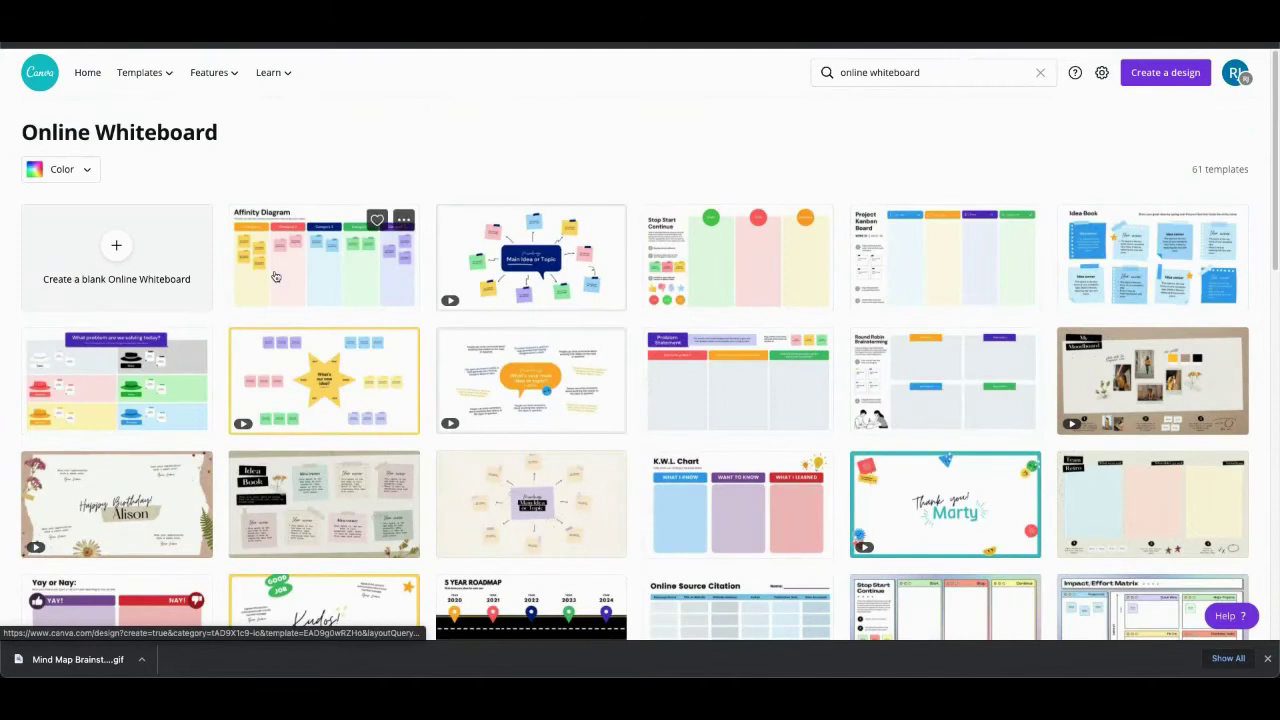
click(276, 277)
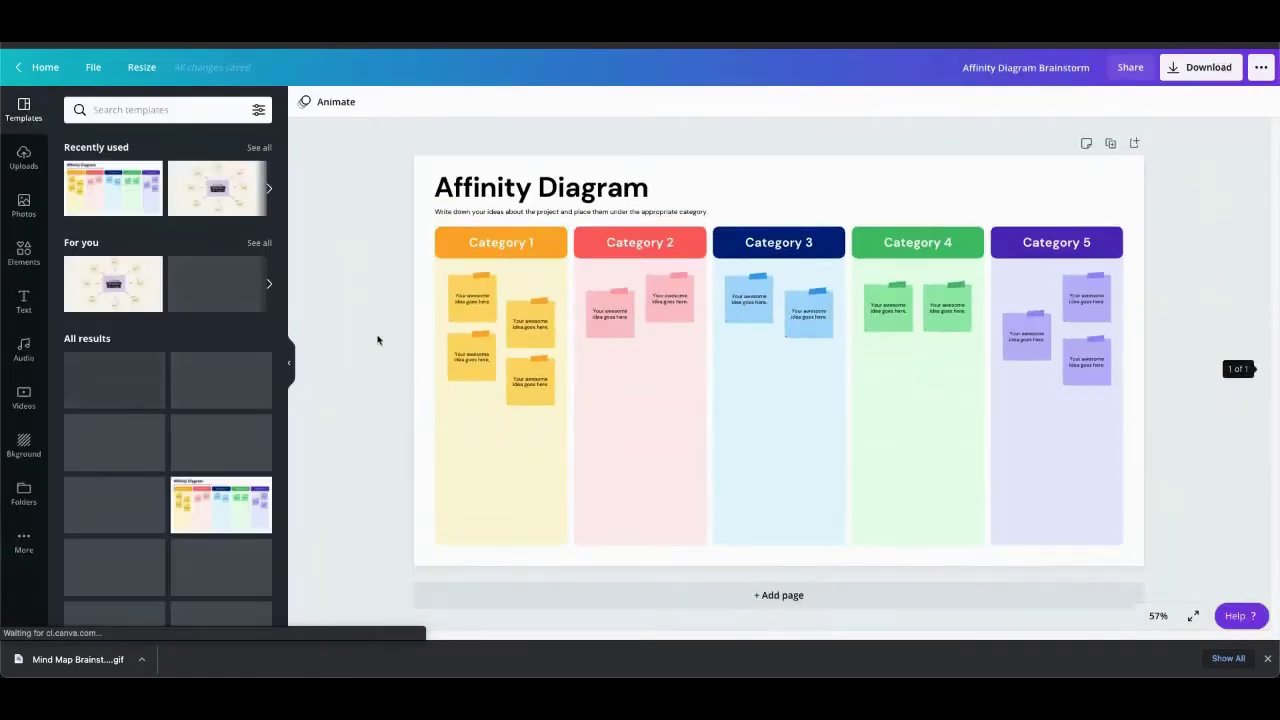
Delete the sticky-note group and download the emptied diagram as a PNG
click(452, 308)
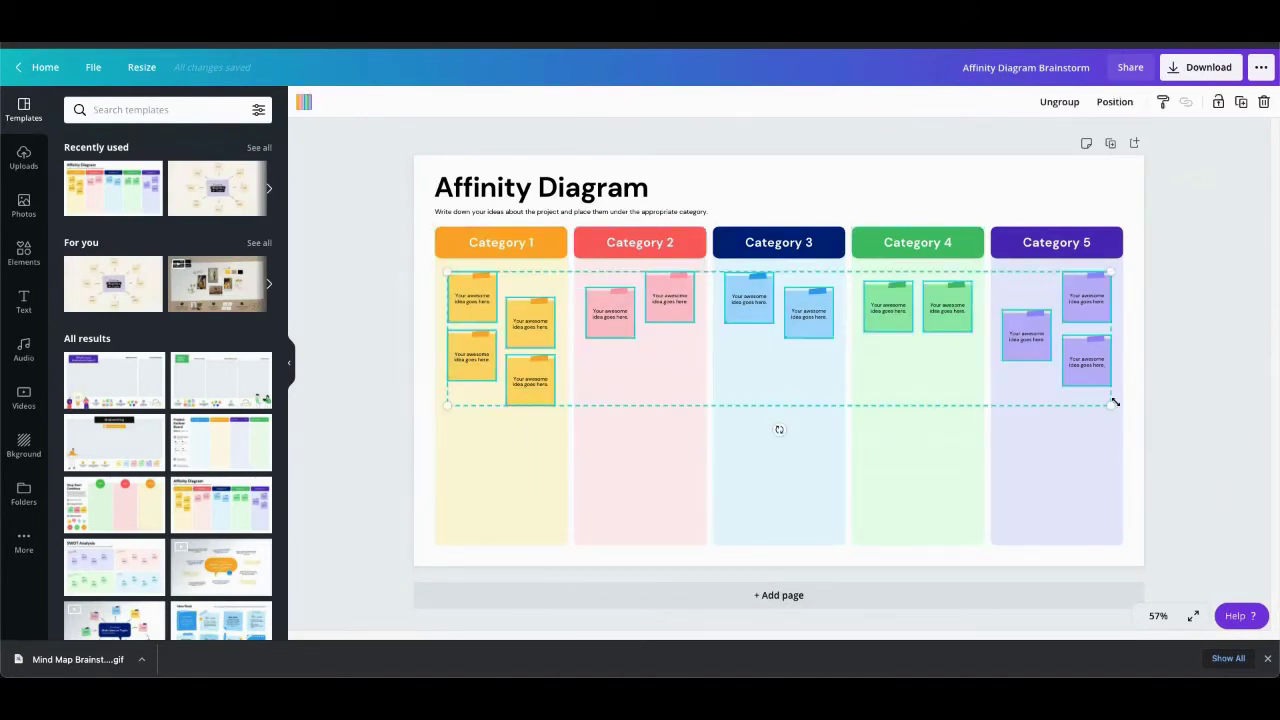
key(Delete)
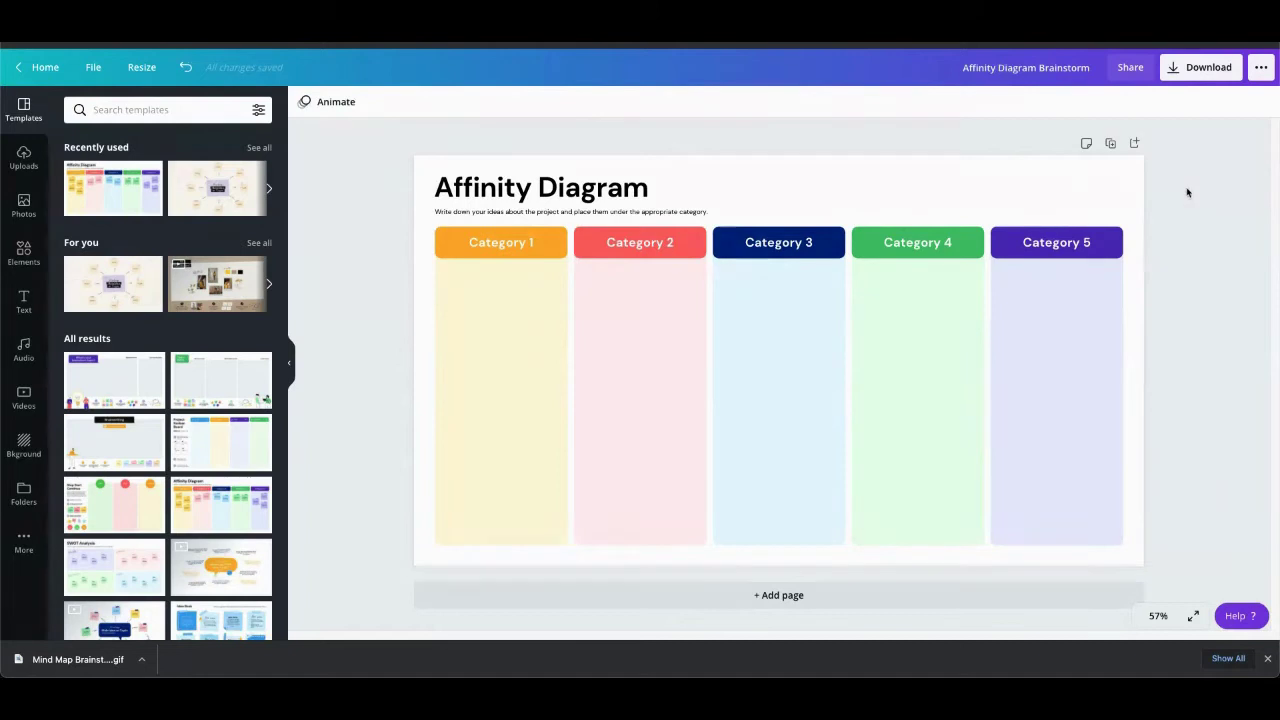
click(1201, 70)
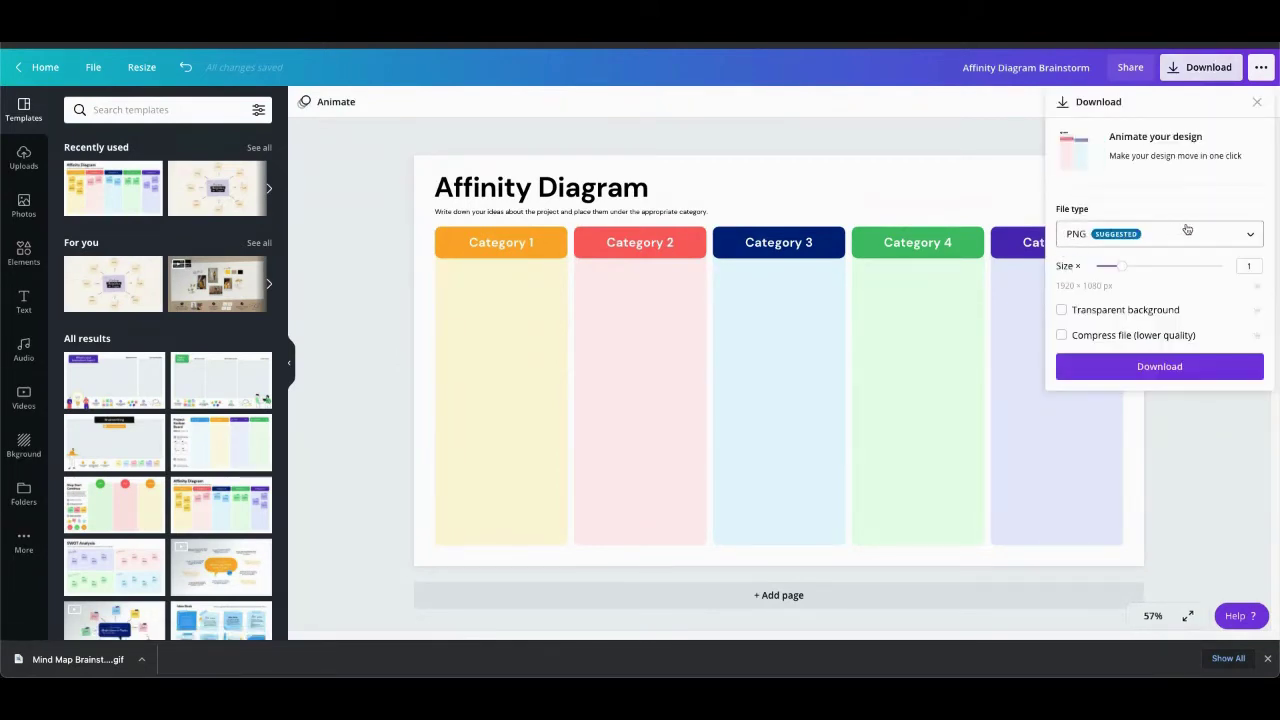
click(1176, 367)
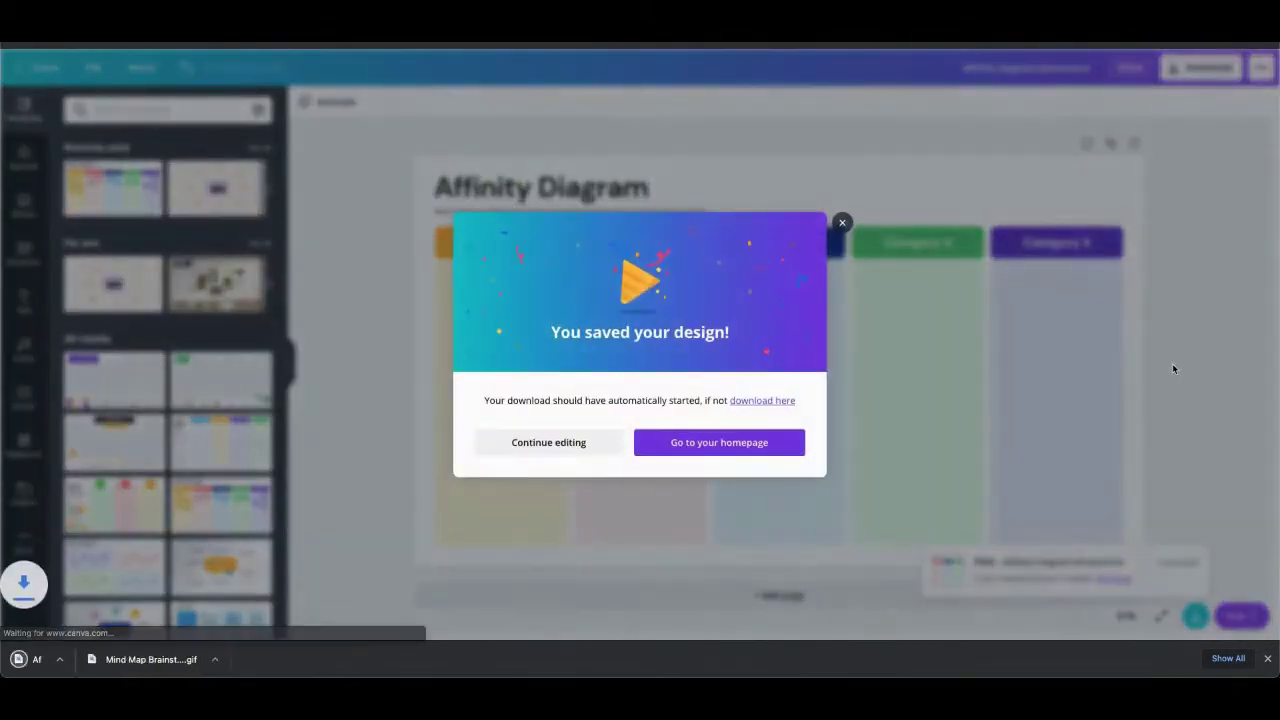
Try the Stop Start Continue, SWOT and orange mind map layouts, then apply the green Idea Book Brainstorm page
click(1171, 364)
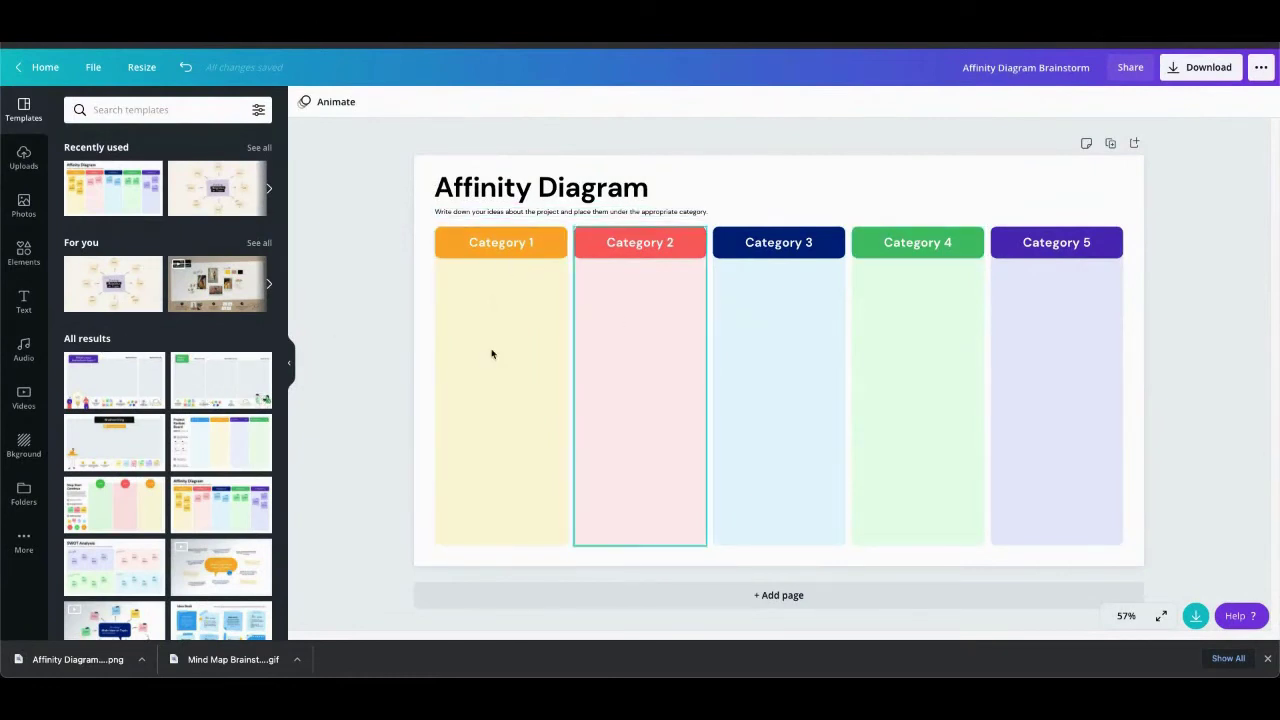
scroll(157, 405, down, 3)
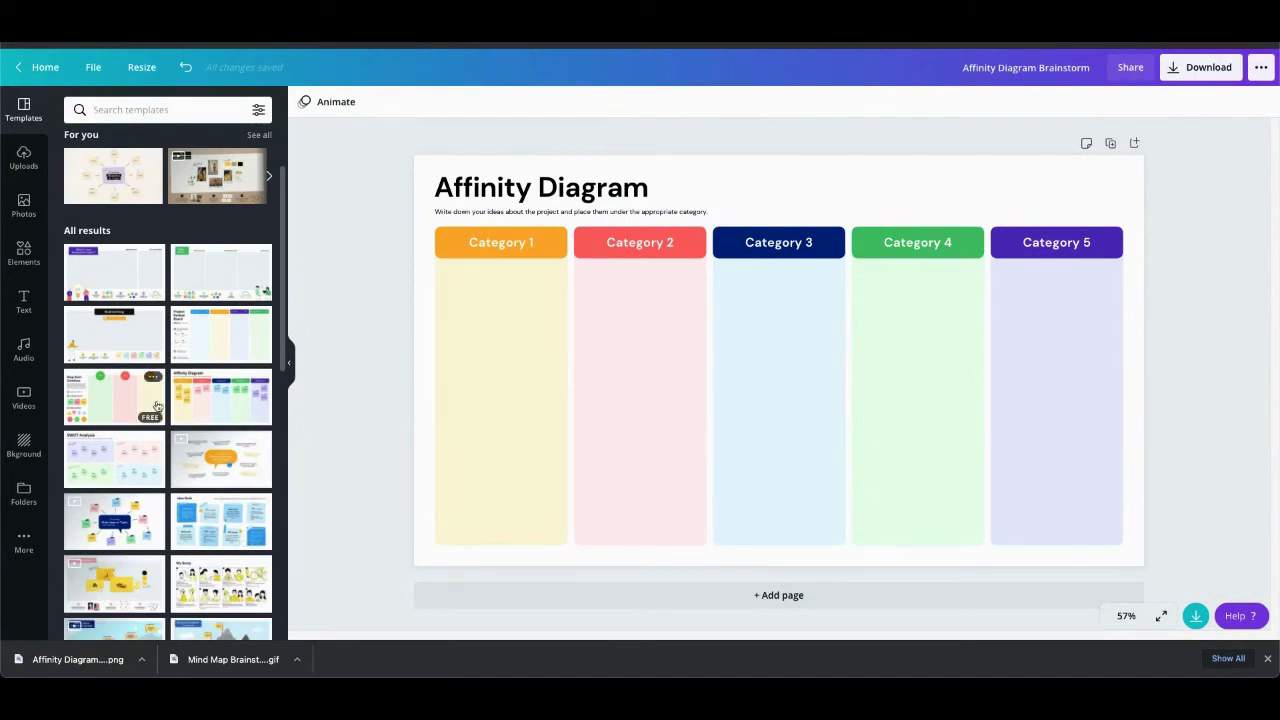
click(117, 402)
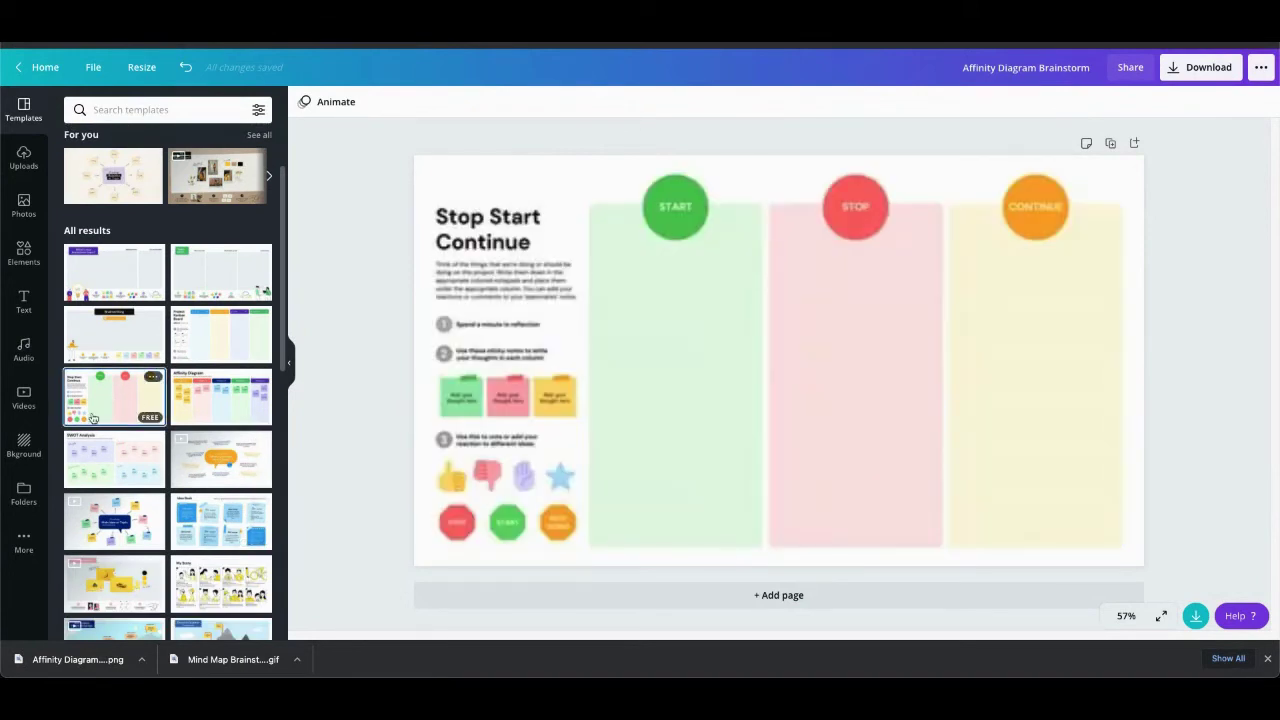
click(111, 458)
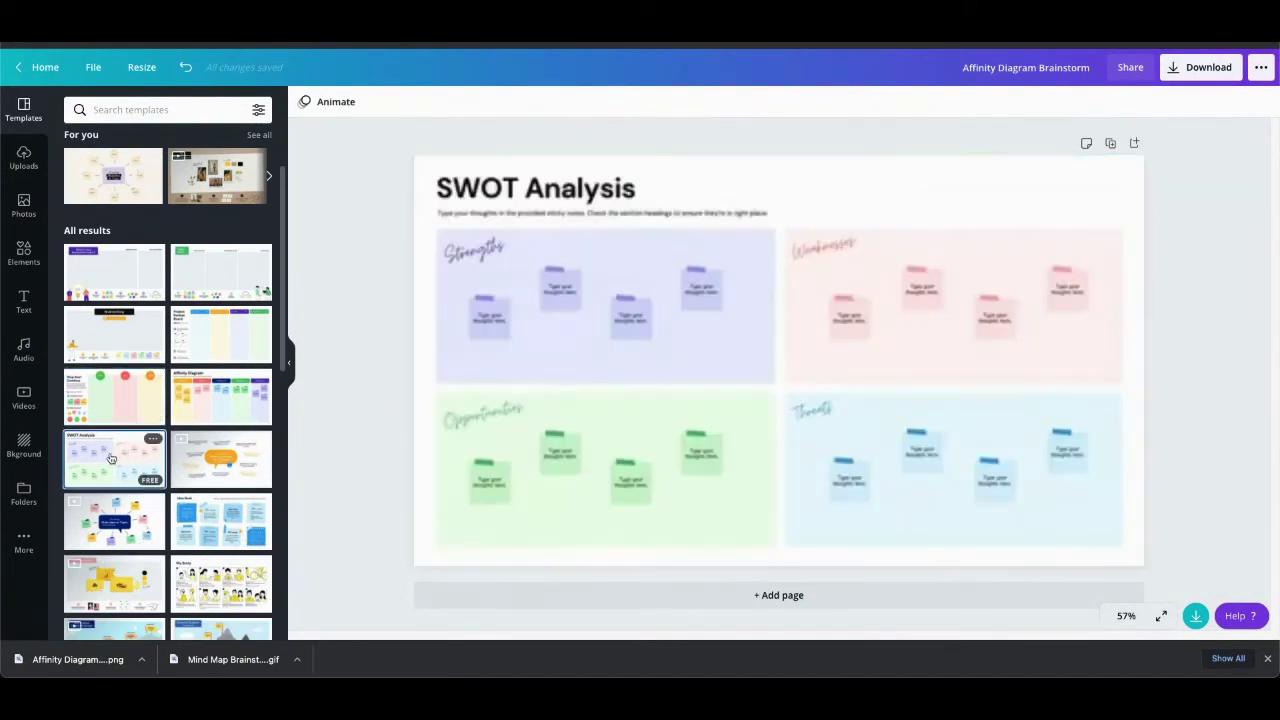
click(225, 475)
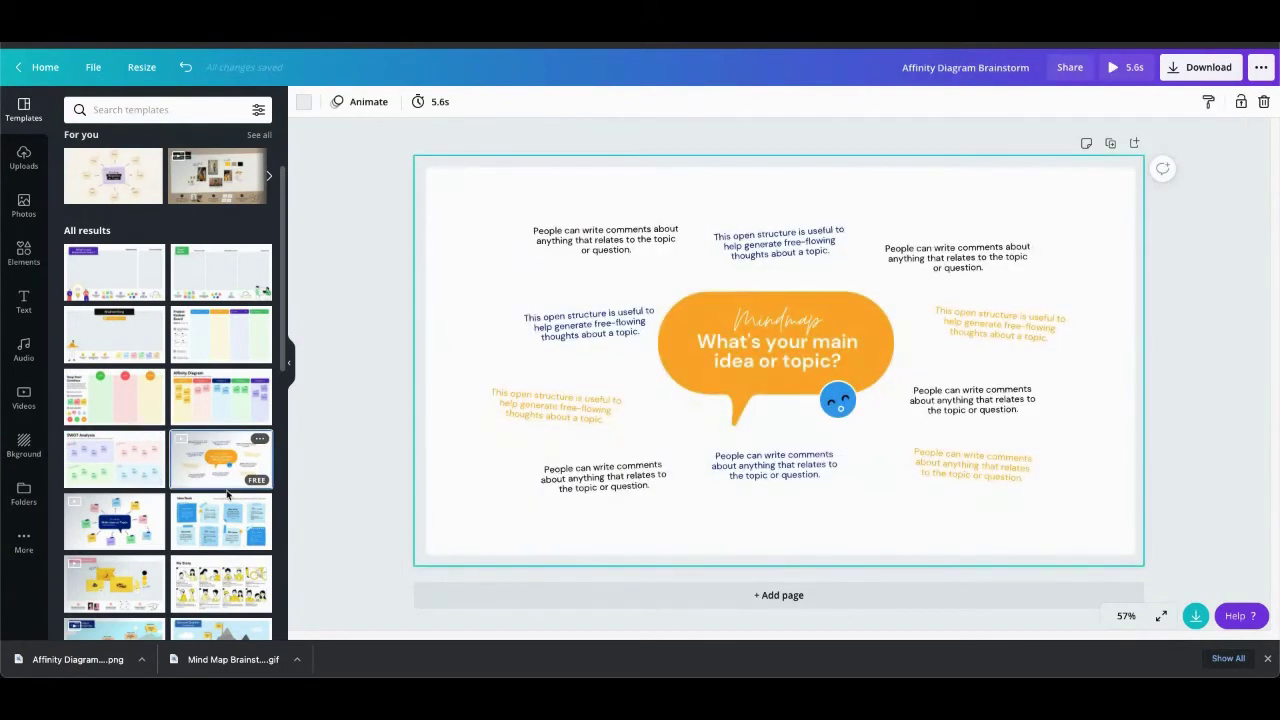
click(225, 528)
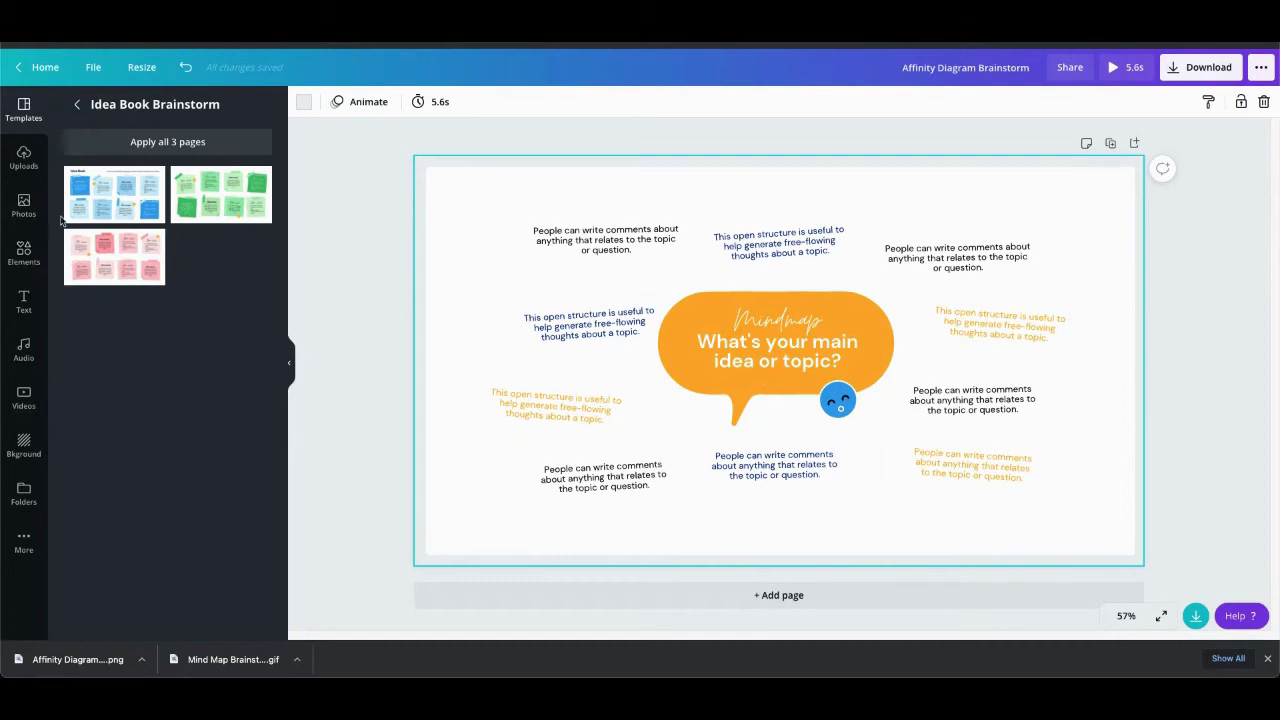
click(218, 200)
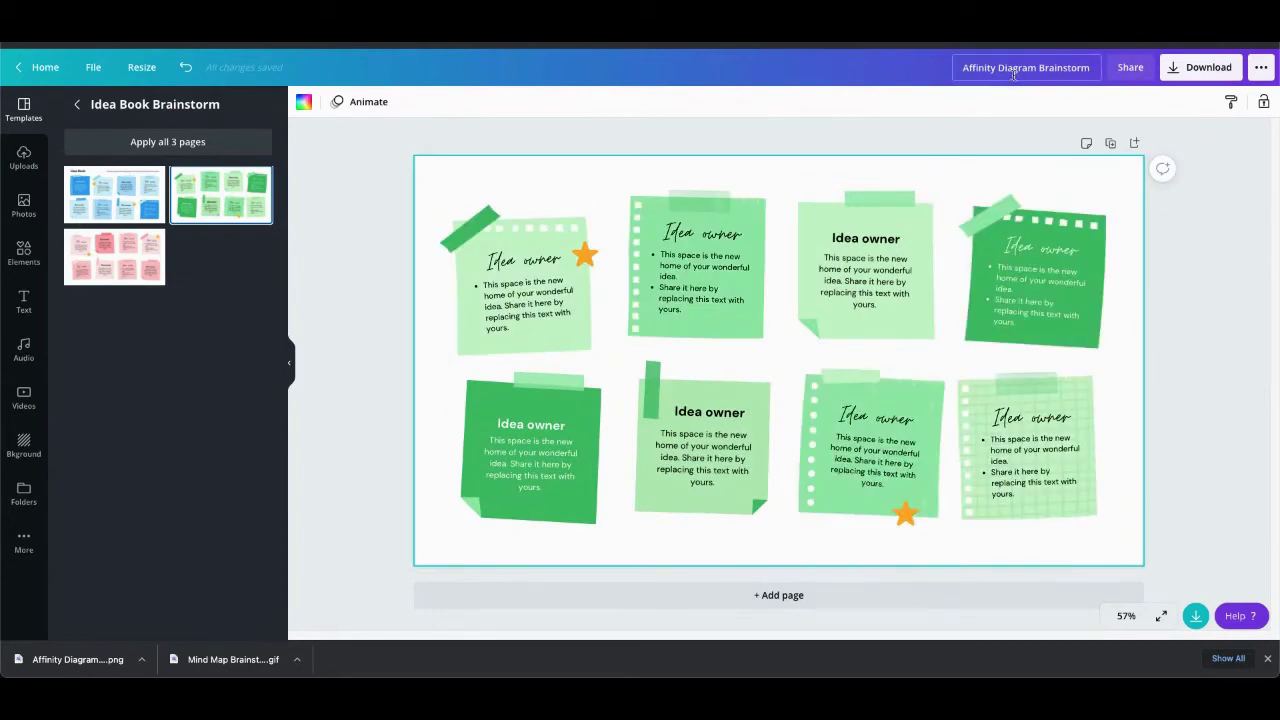
Open a new Chrome tab and go to Google Jamboard by entering 'jam'
key(ctrl+t)
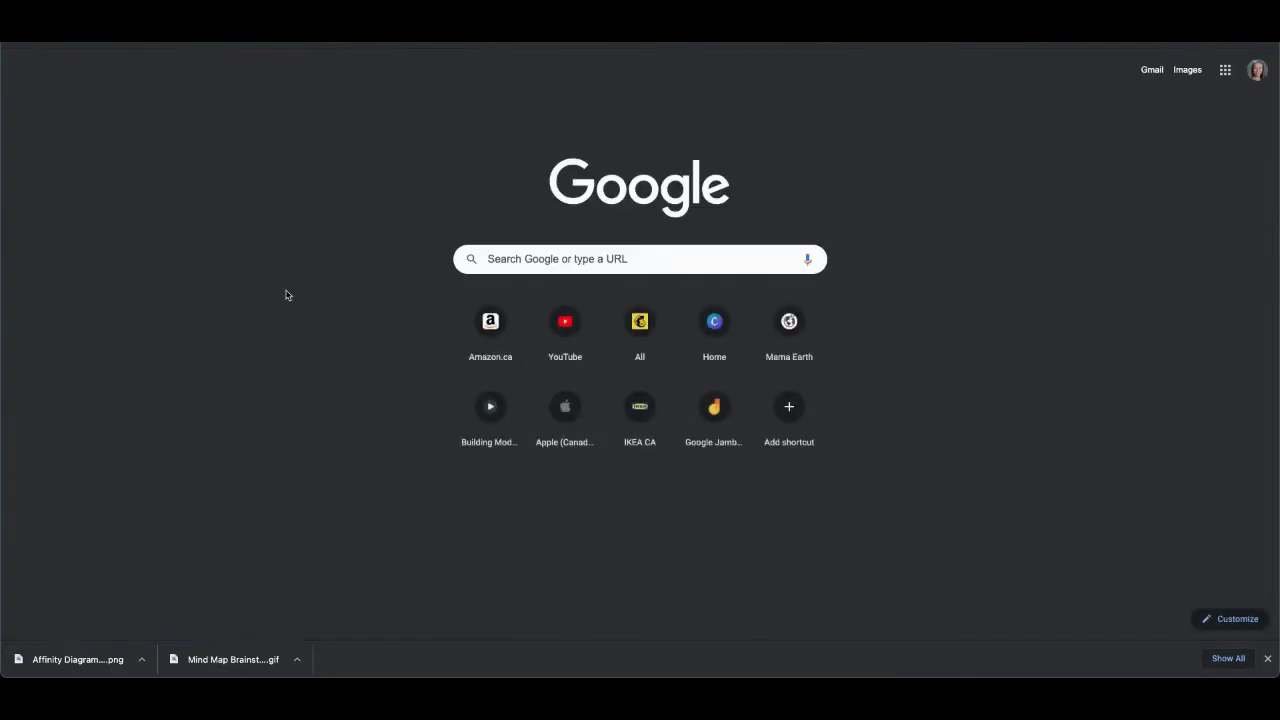
text(jam)
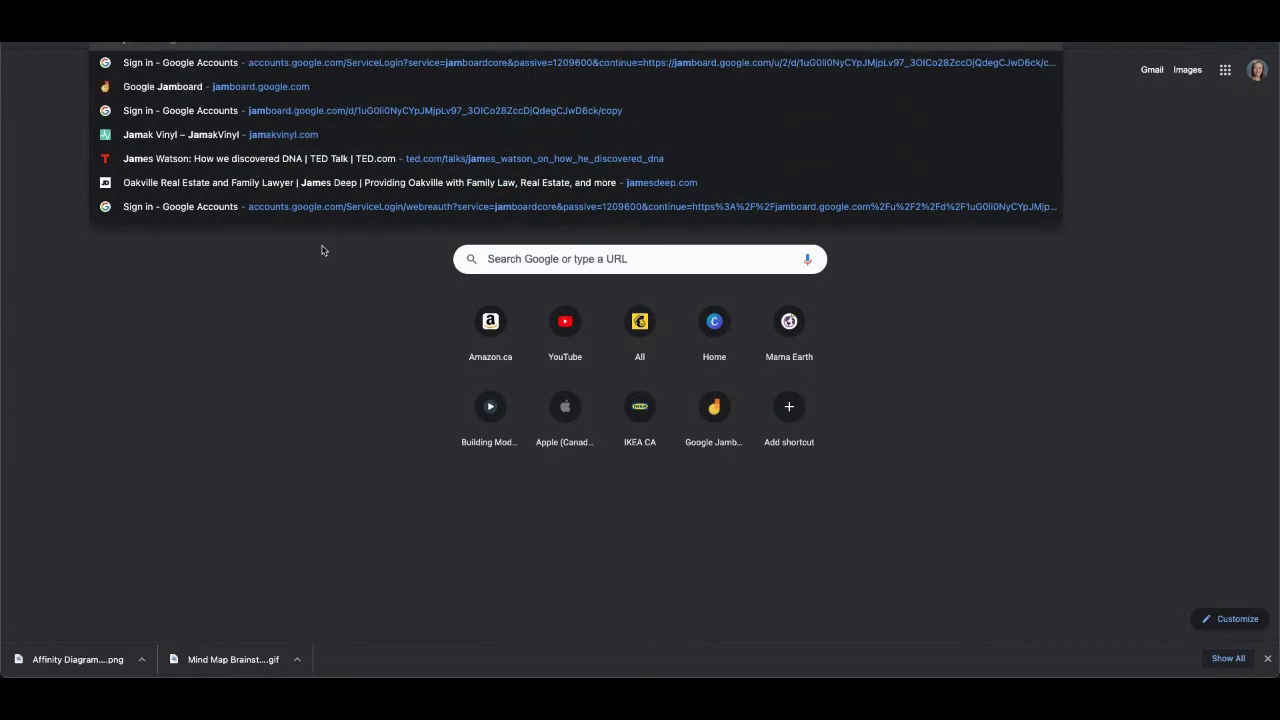
key(Return)
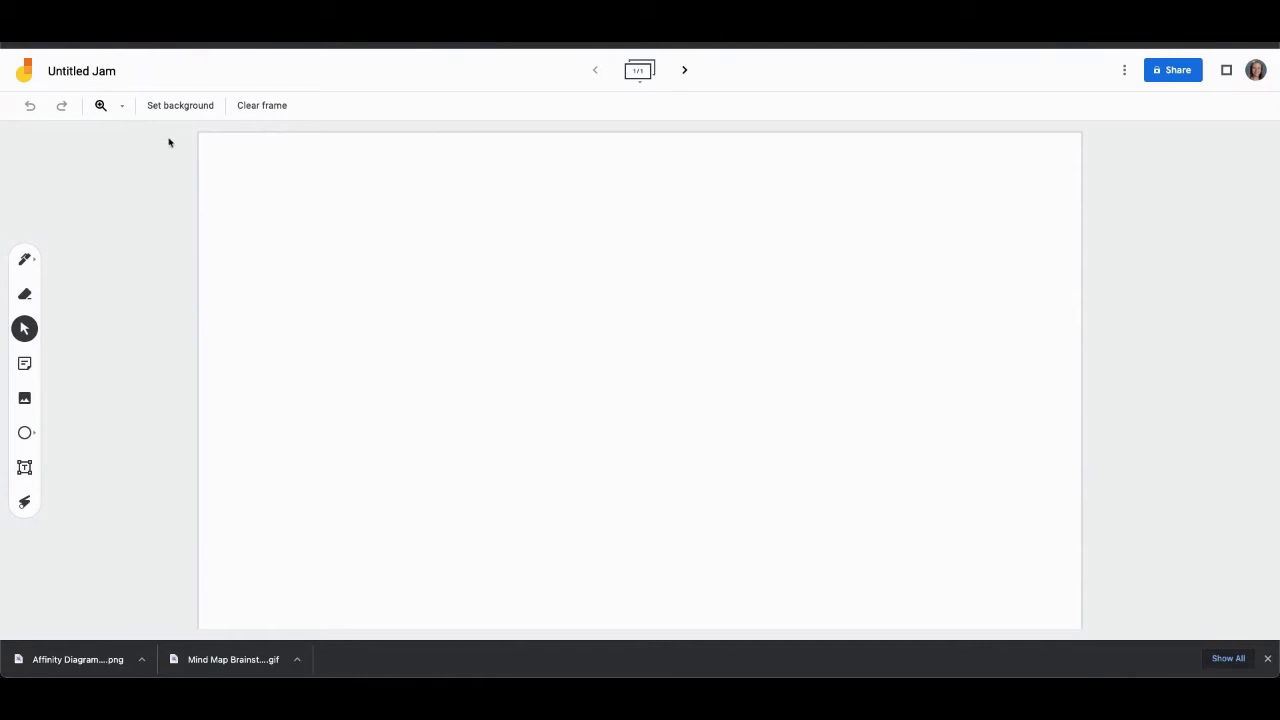
Set the downloaded mind-map GIF as the first Jamboard frame's custom image background
click(177, 106)
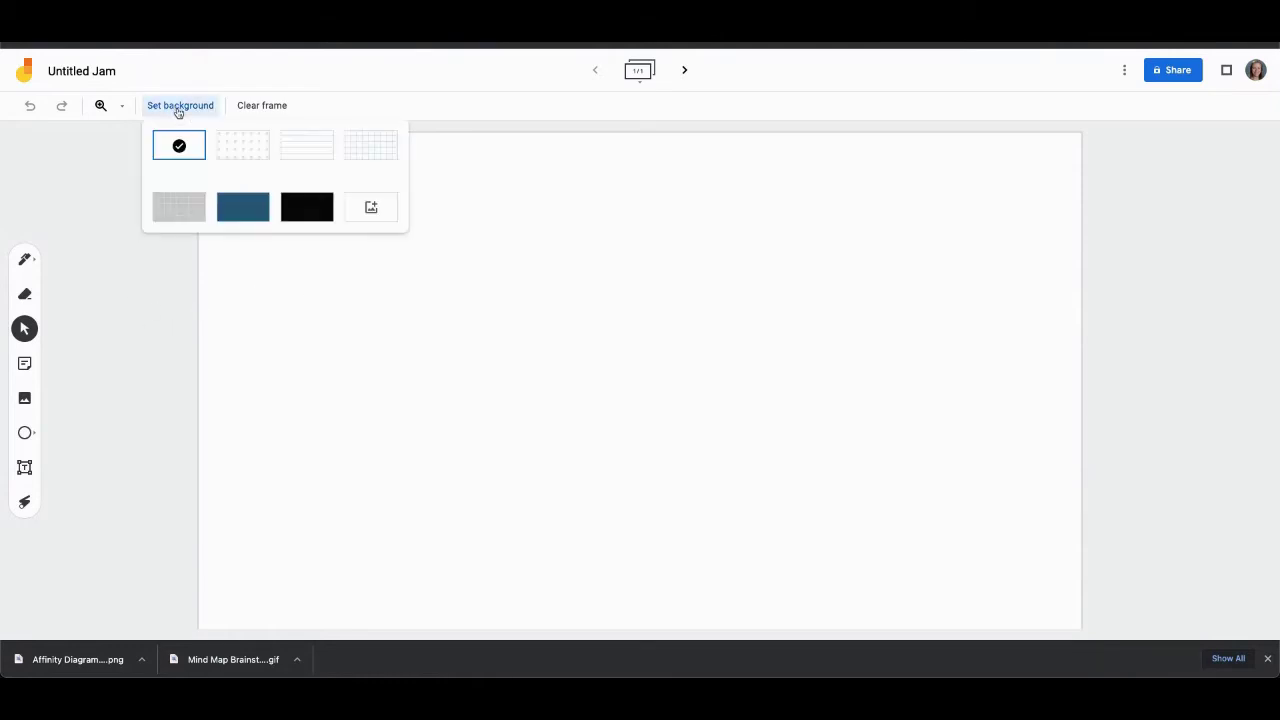
click(373, 208)
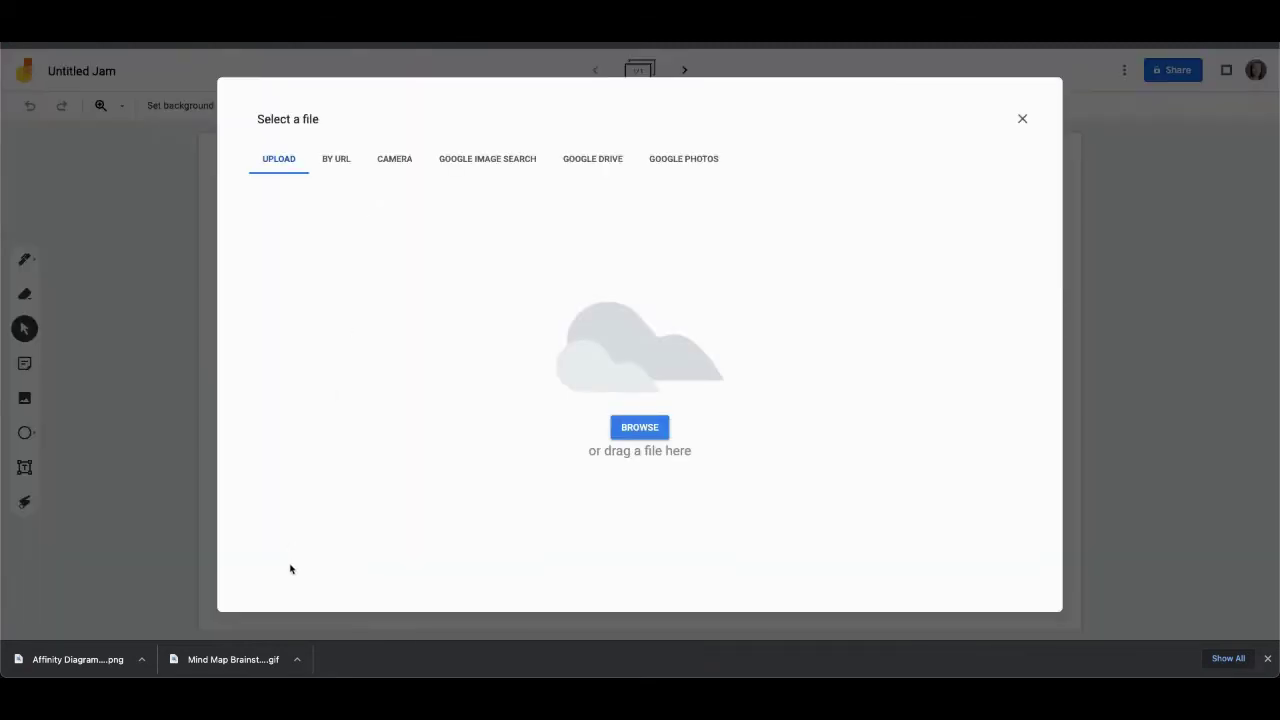
drag(233, 659, 626, 390)
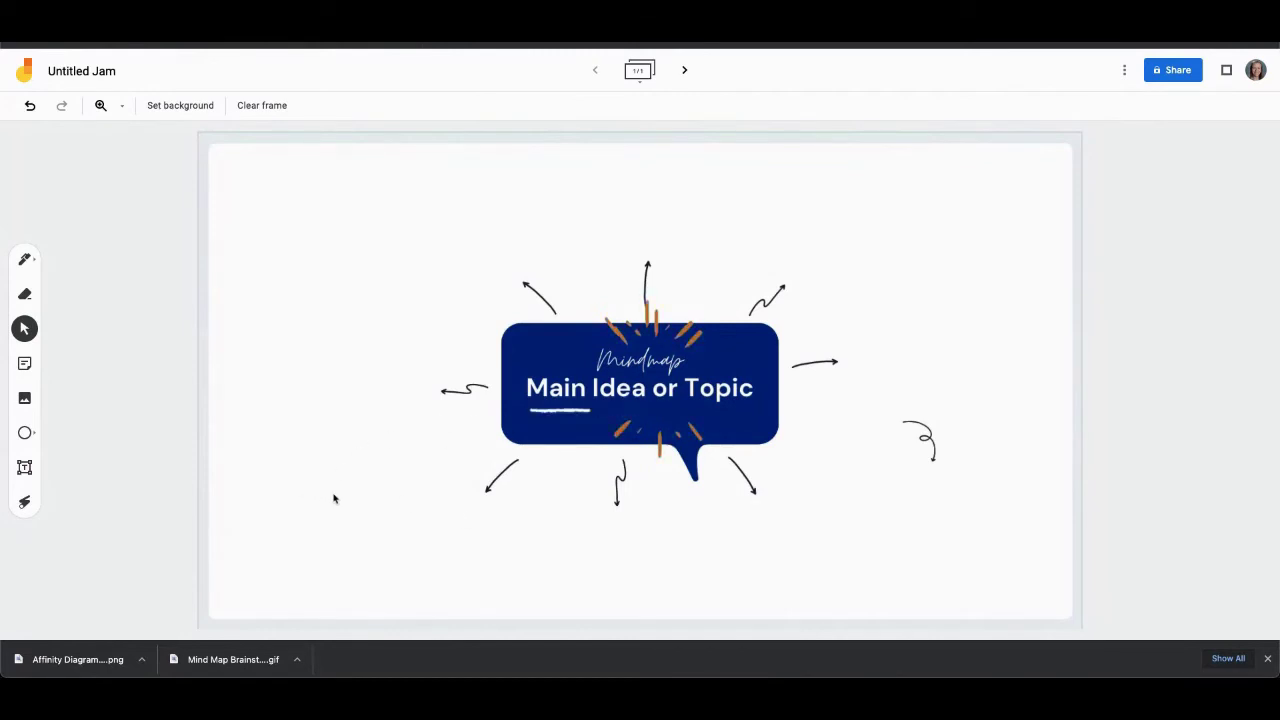
Add a second frame with the Affinity Diagram image as background, then return to the mind-map frame
click(683, 72)
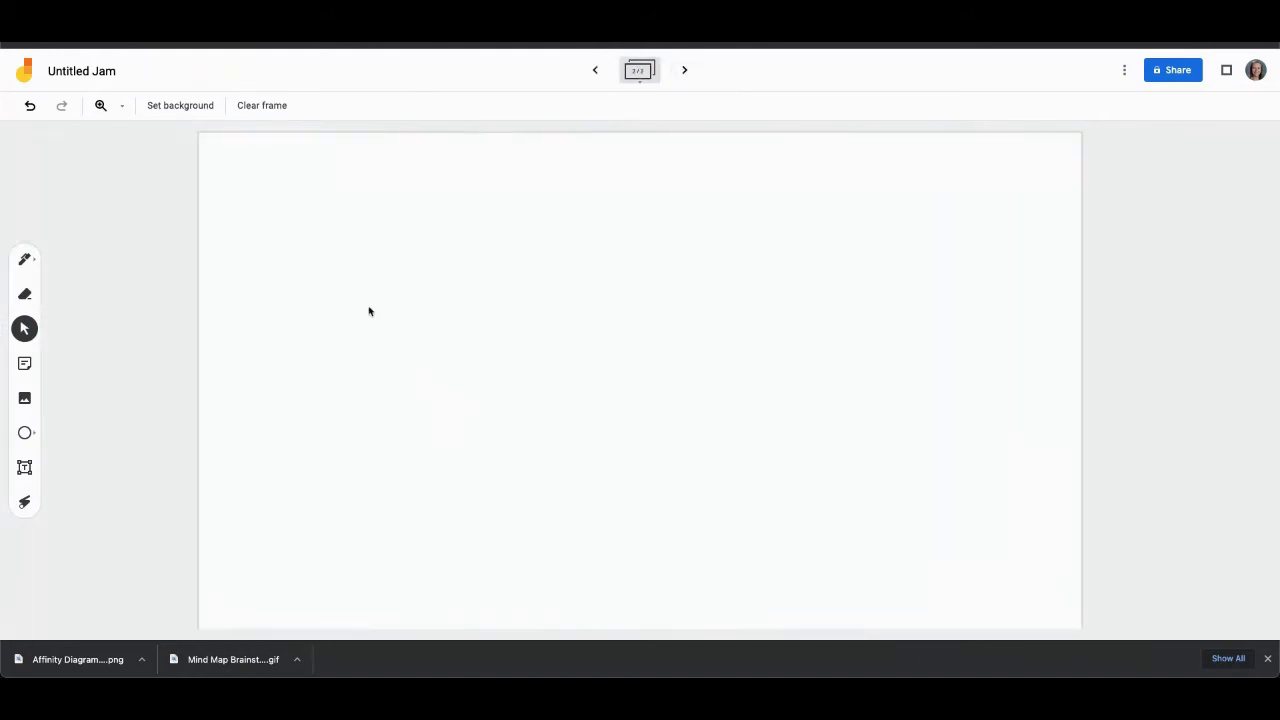
click(180, 105)
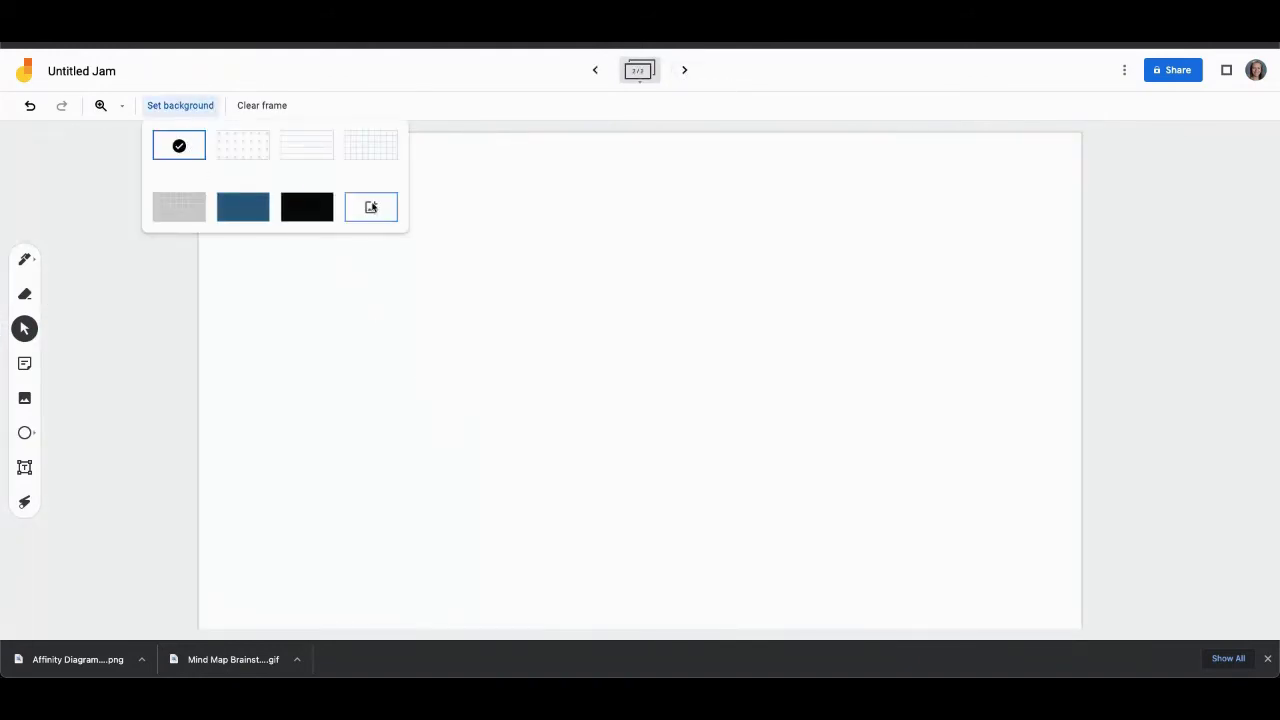
click(372, 207)
drag(88, 662, 584, 400)
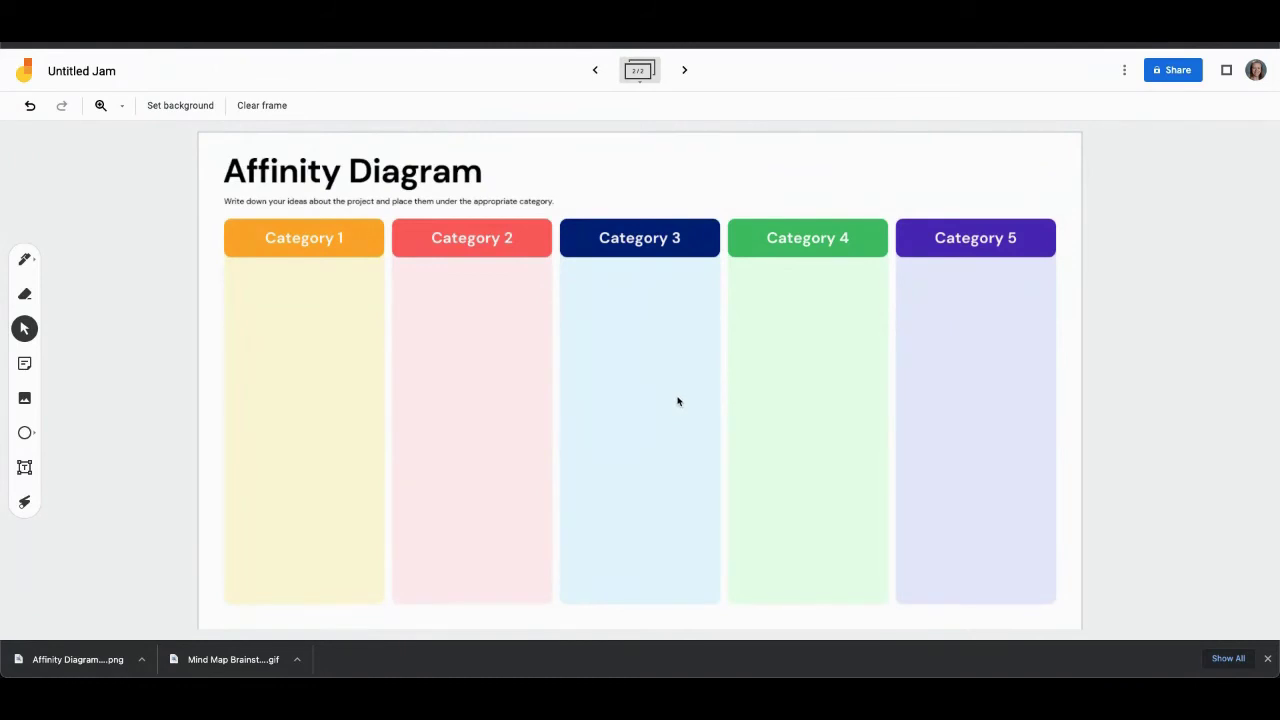
click(593, 71)
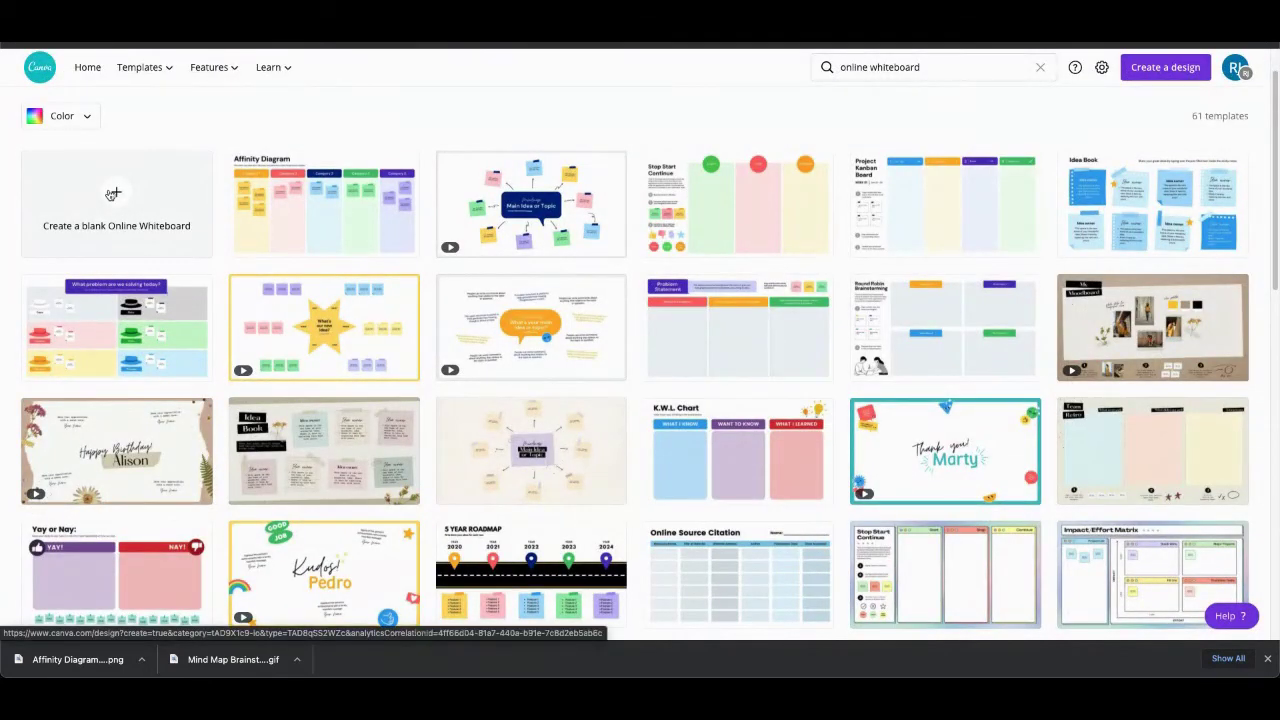
Create a blank Online Whiteboard design and fill its page with the purple watercolour photo
click(112, 193)
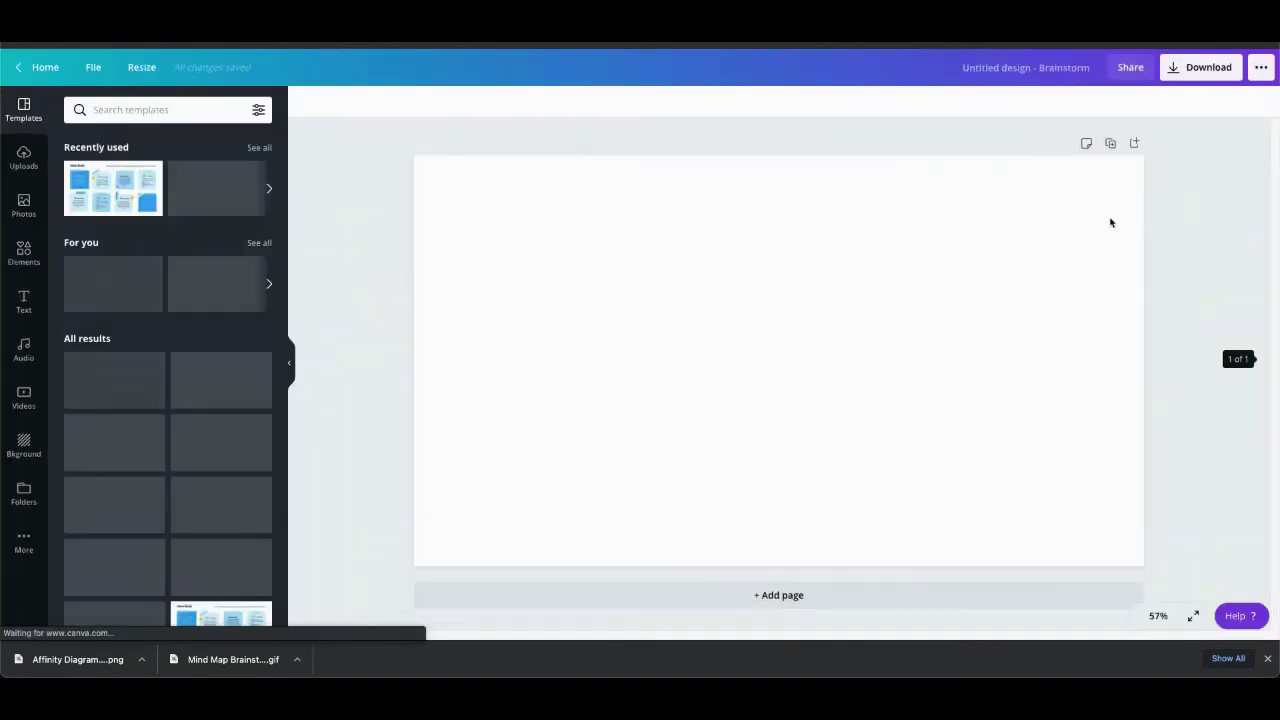
click(27, 222)
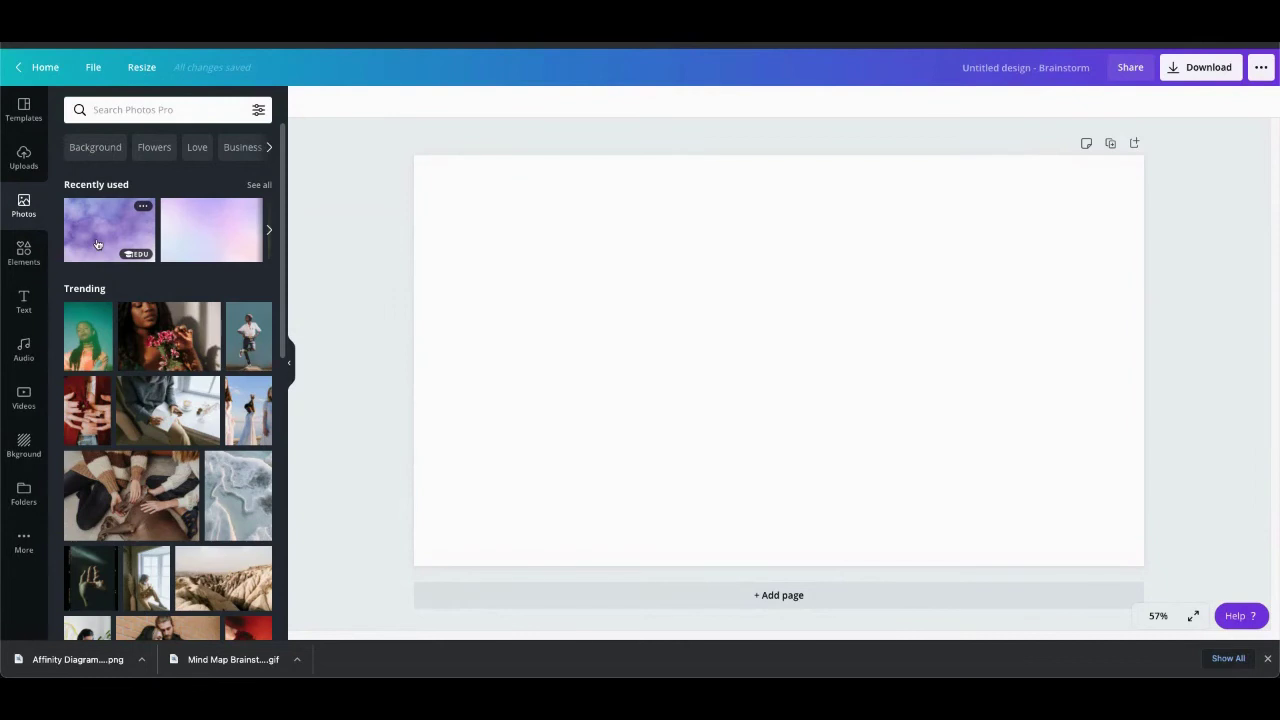
drag(97, 244, 424, 214)
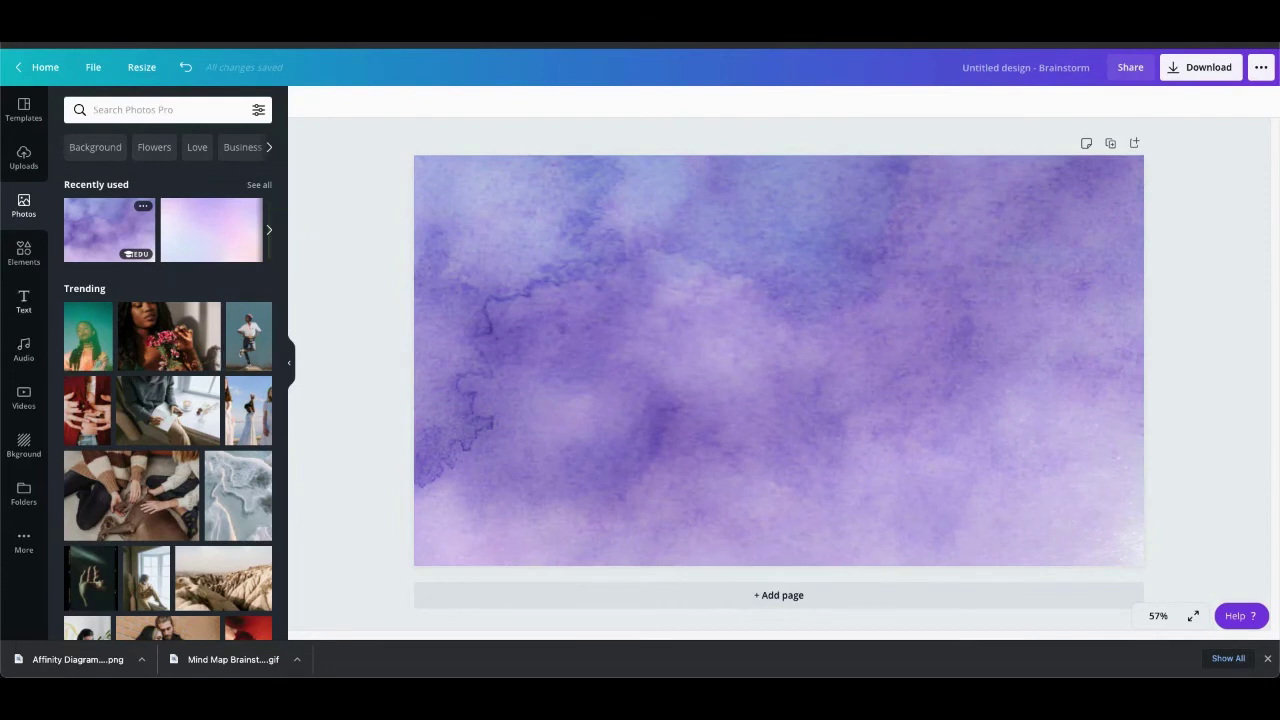
Add the CHILL text combination, shrink it and place it at the top-left
click(16, 306)
scroll(152, 390, down, 5)
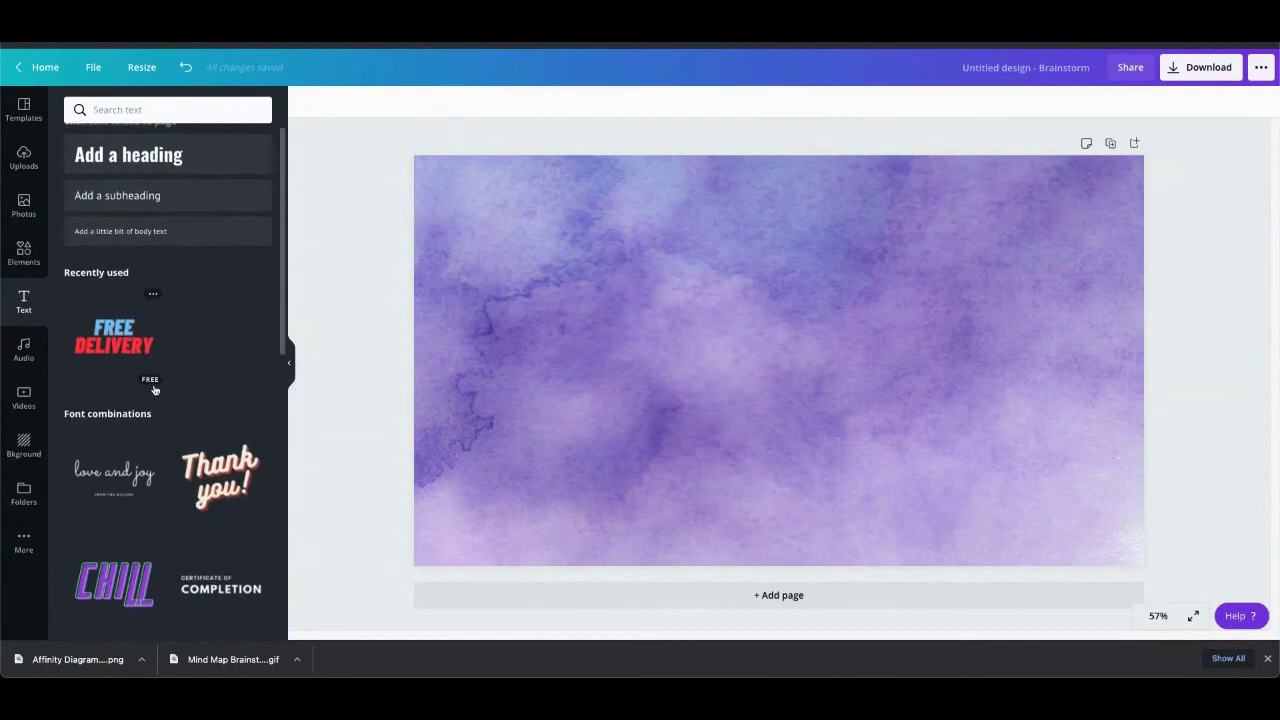
scroll(152, 390, down, 2)
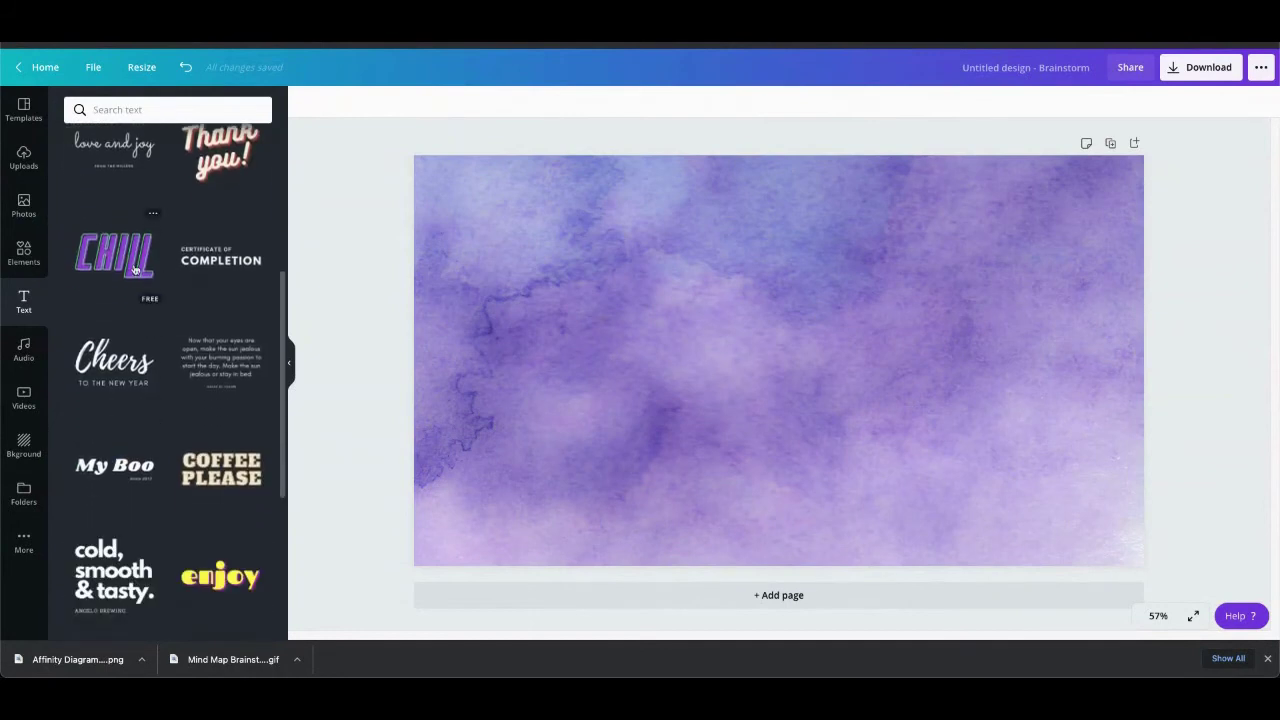
click(136, 270)
drag(855, 340, 681, 252)
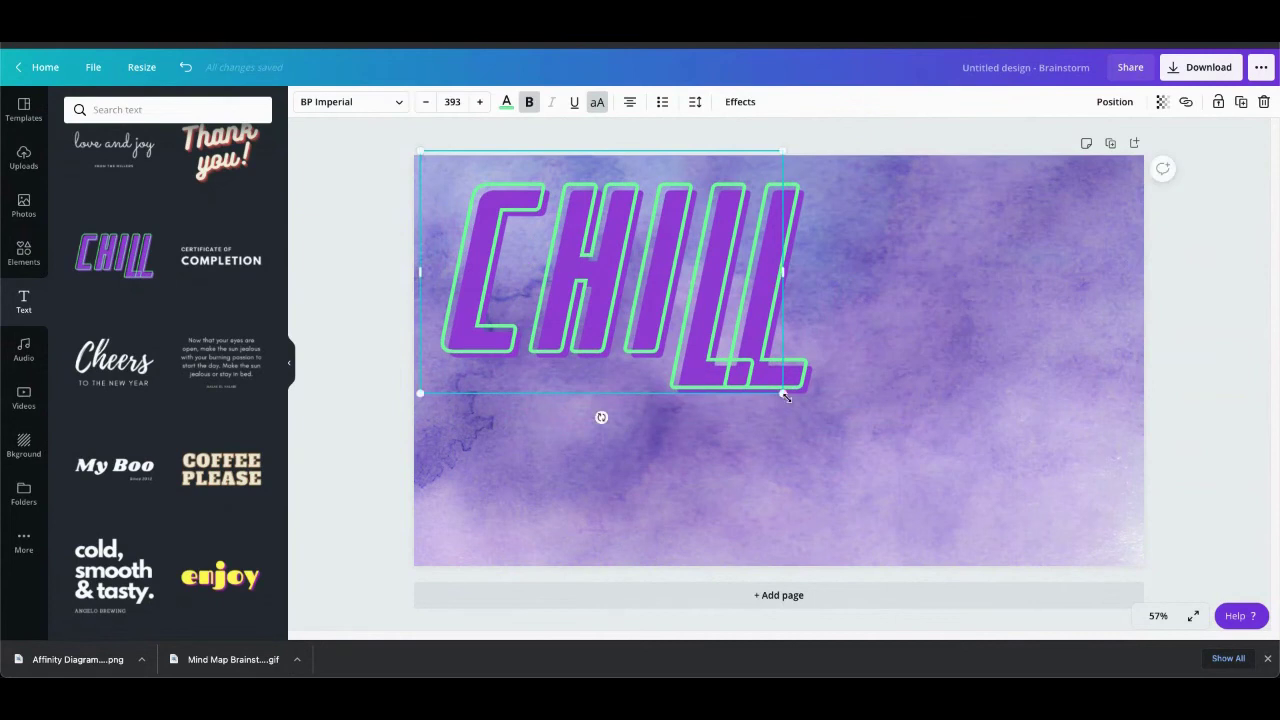
drag(788, 391, 632, 255)
click(378, 401)
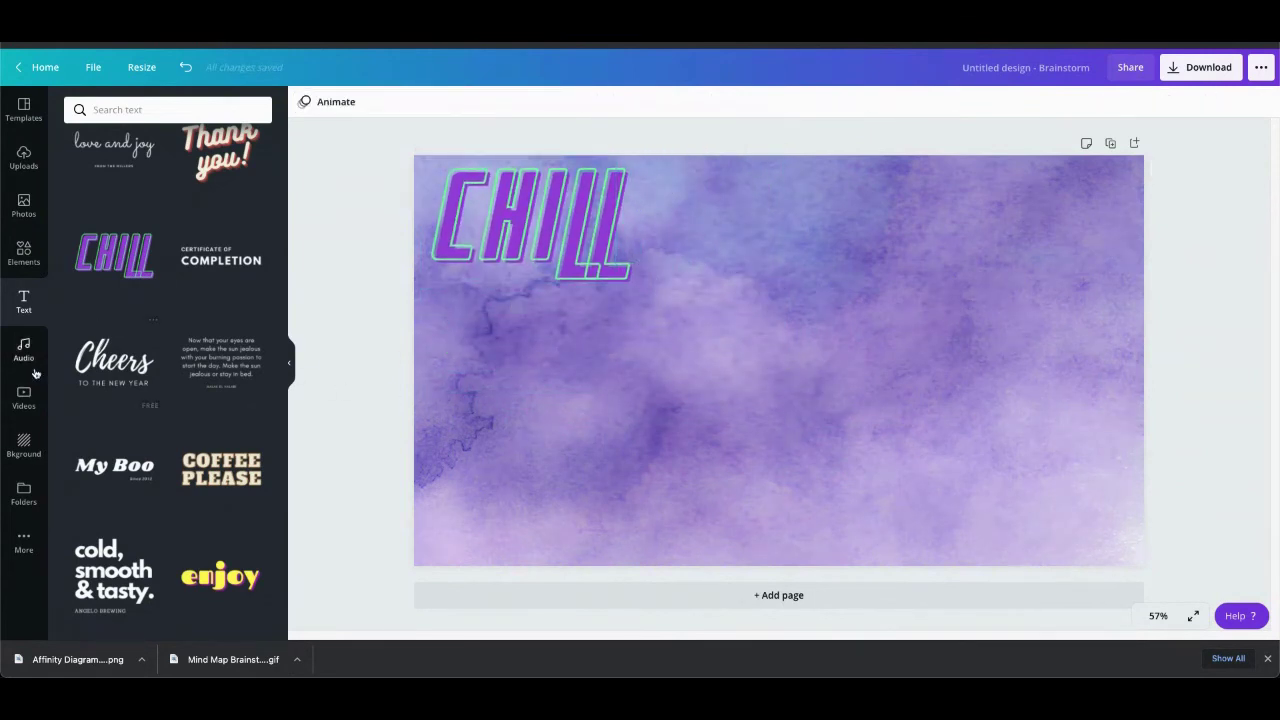
Add the green leaf sticker, shrink it and place it in the top-right corner
click(25, 258)
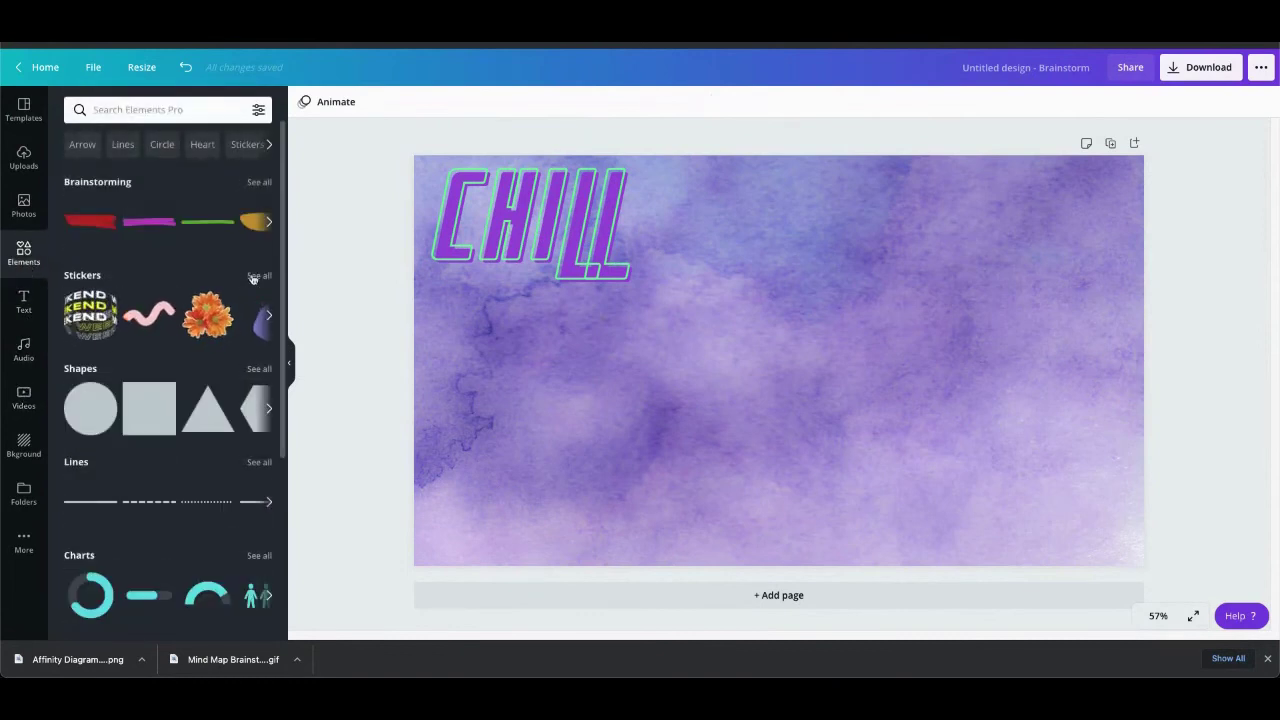
click(256, 276)
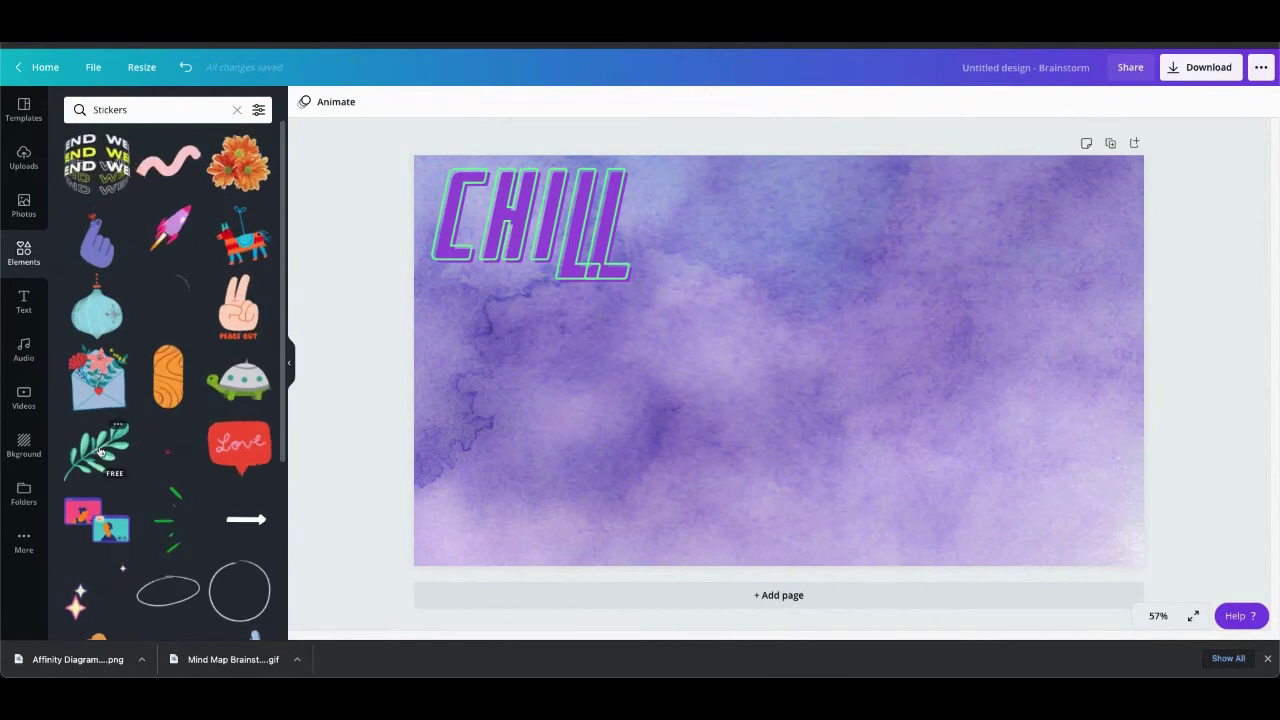
click(100, 452)
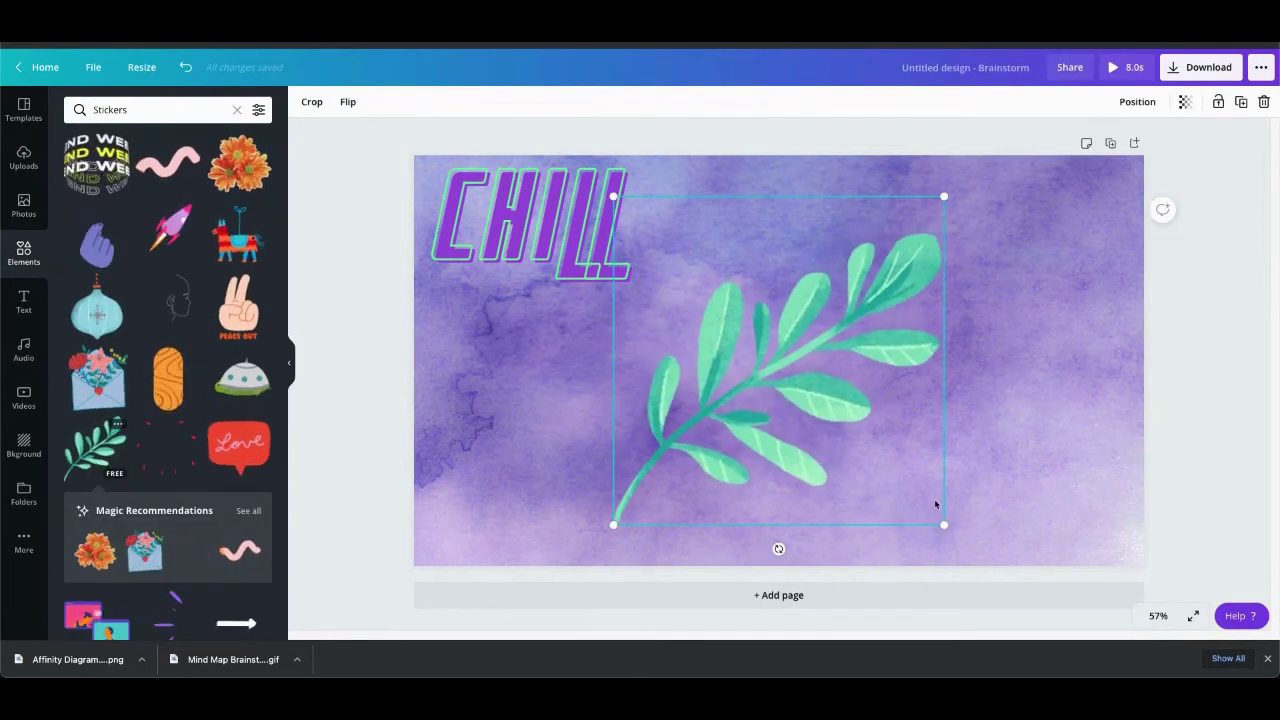
drag(944, 524, 735, 318)
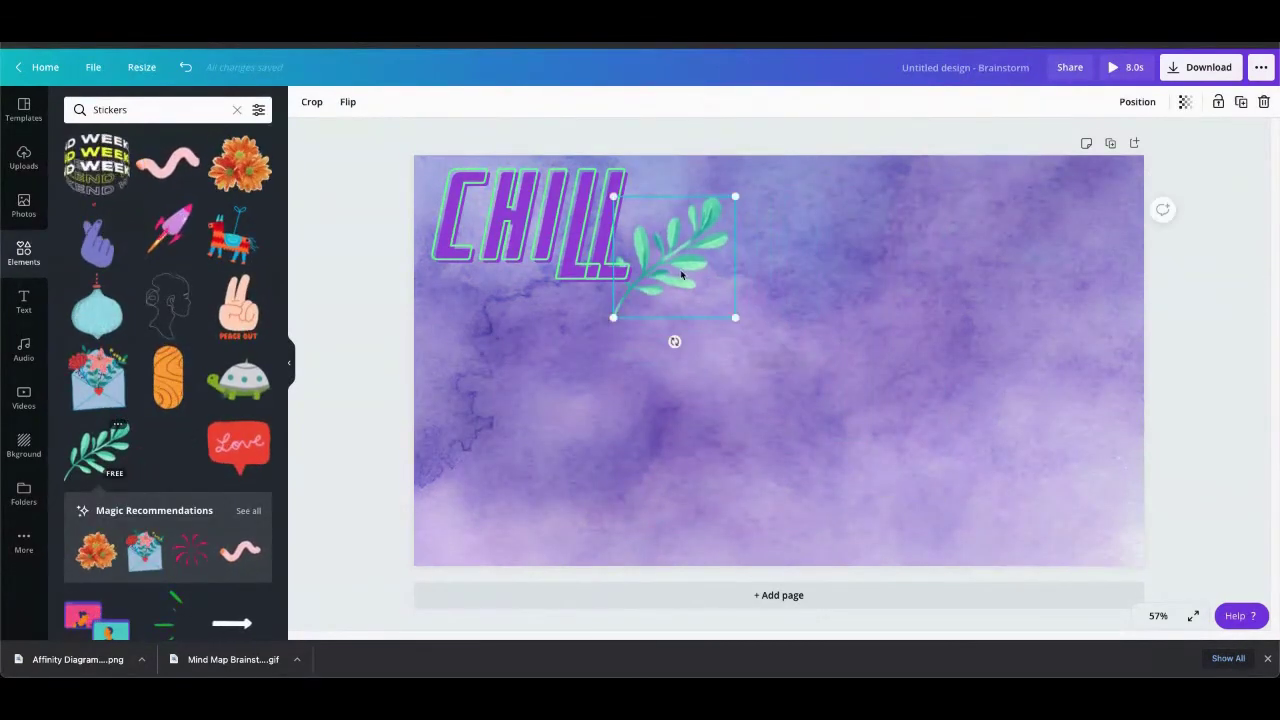
drag(681, 275, 1069, 240)
click(1212, 478)
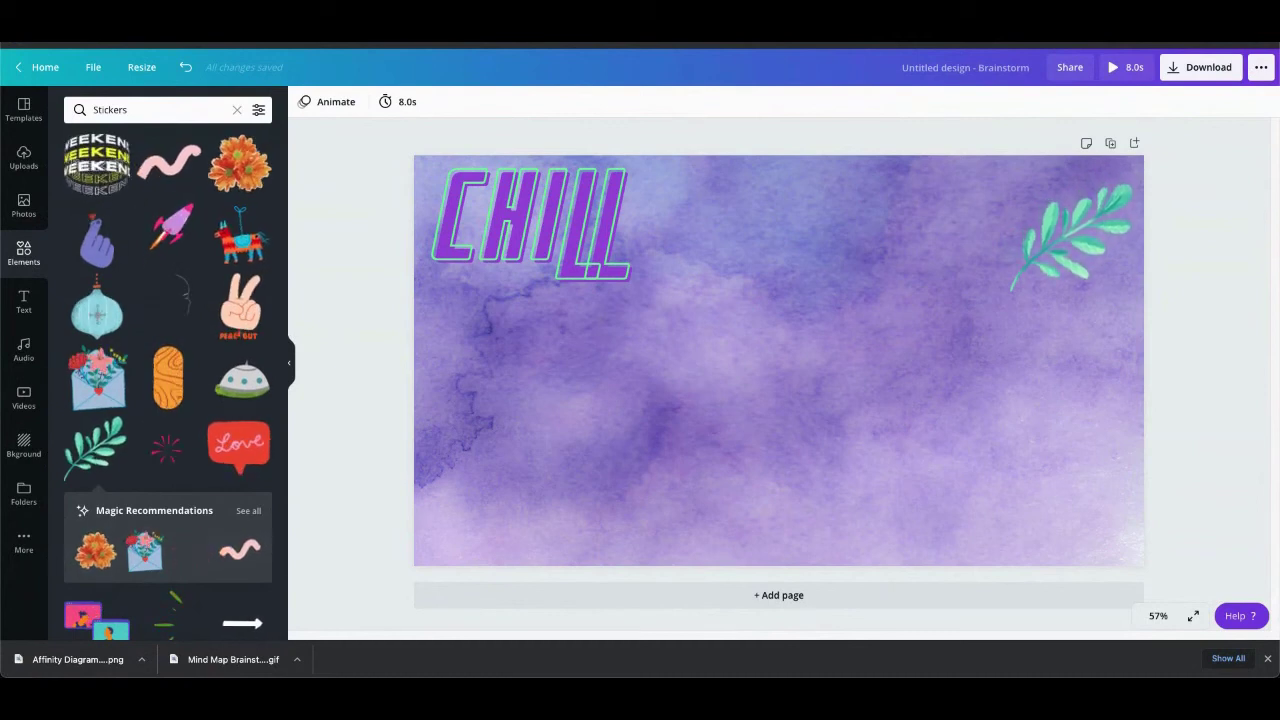
Switch back to the Untitled Jam tab showing the mind-map frame in Google Jamboard
key(ctrl+Tab)
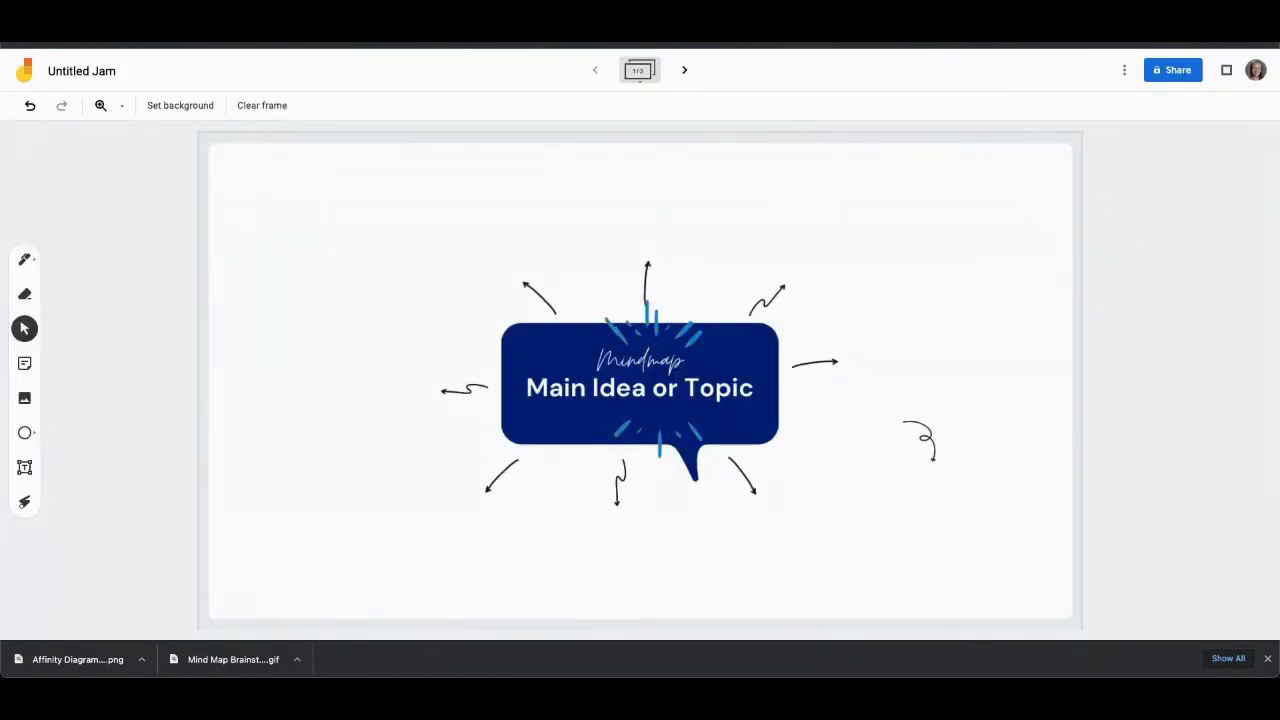